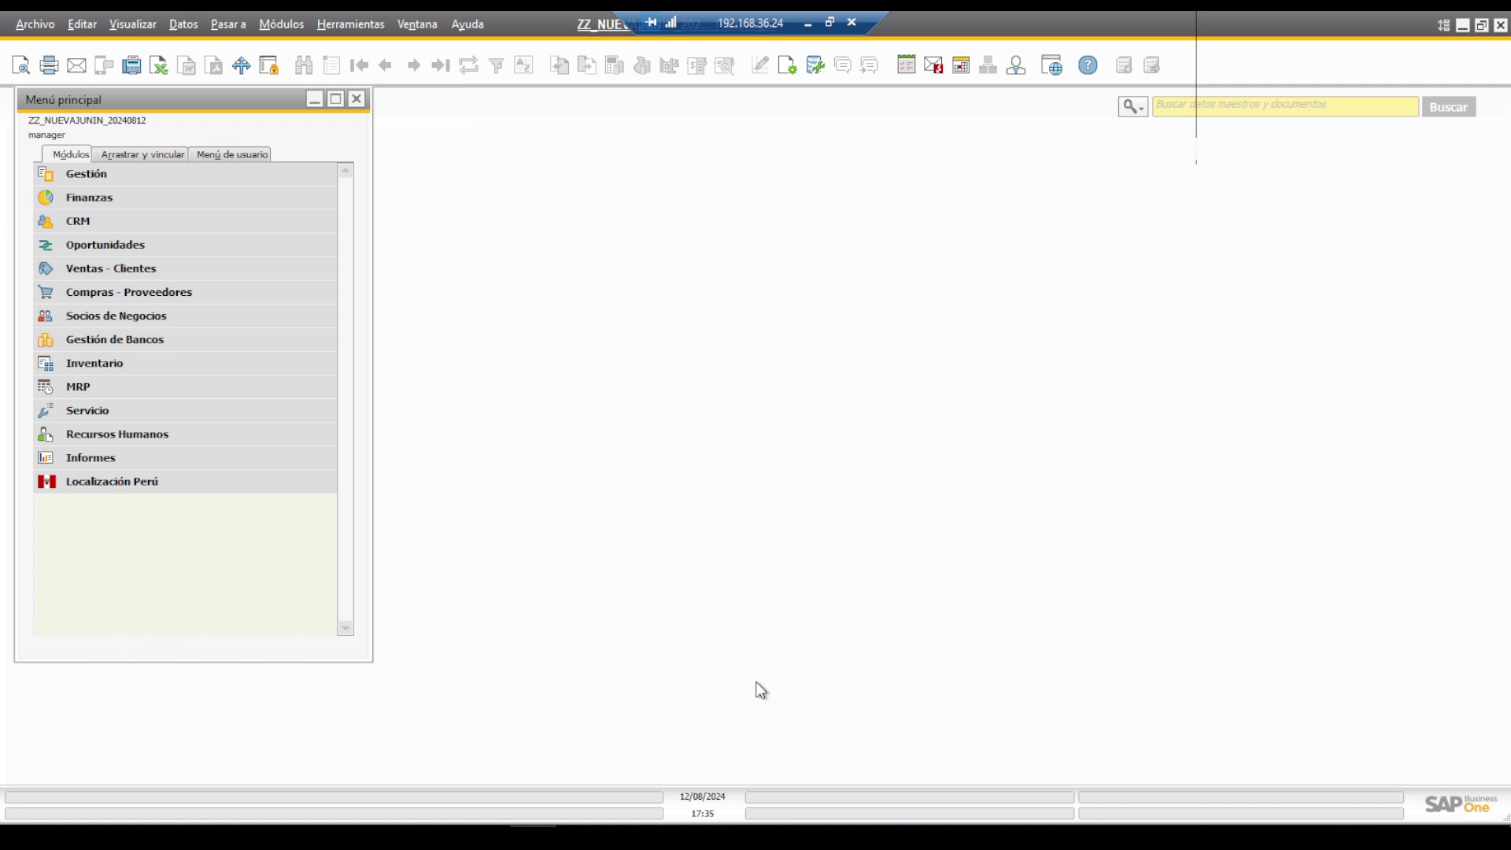
Step: Switch to the expense workbook in Excel and examine the highlighted columns from RUC Proveedor through Nota
key(alt+Tab)
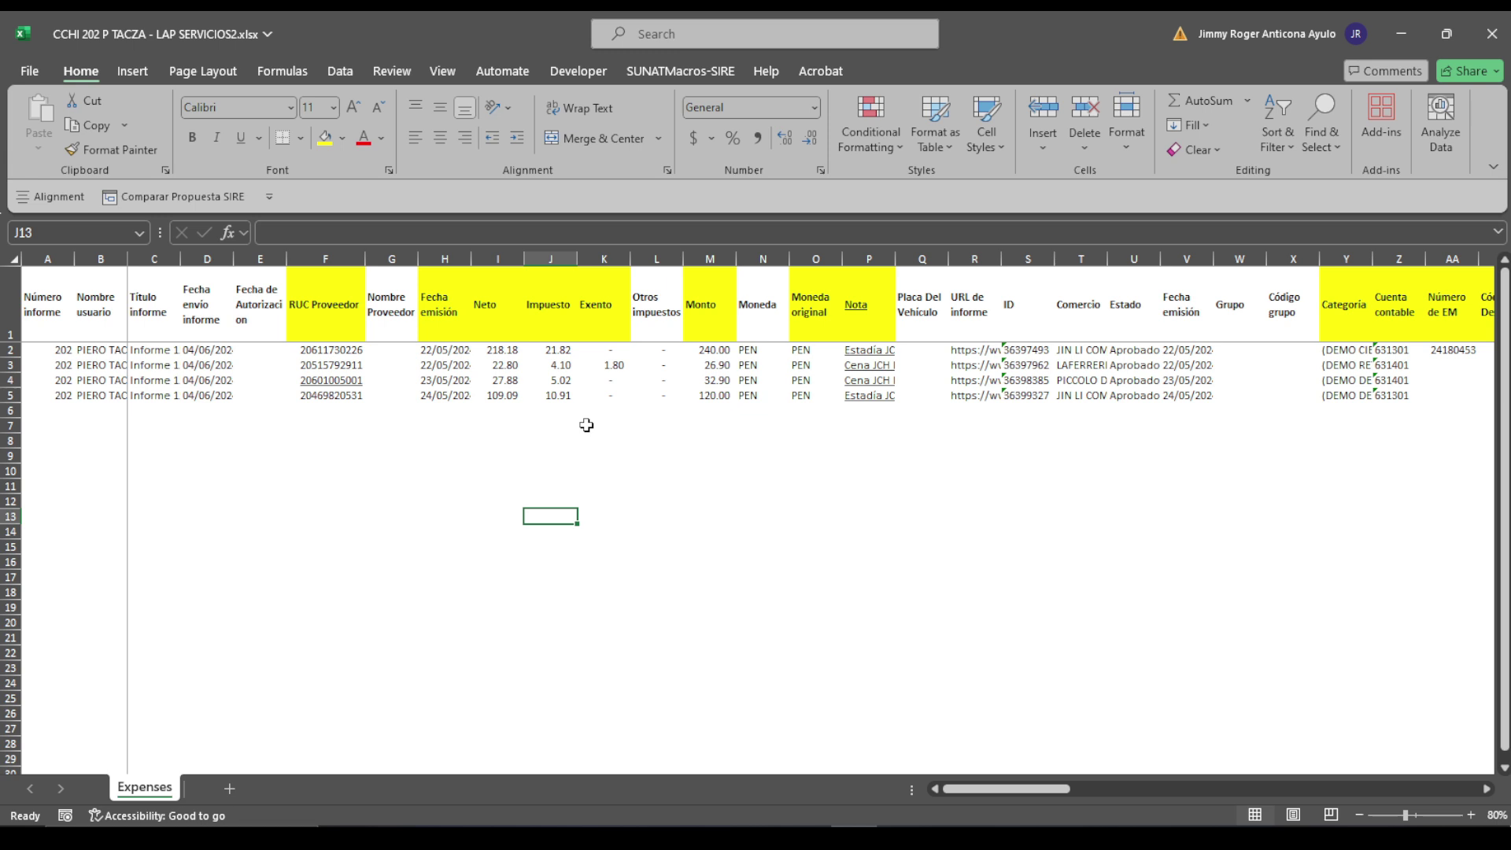
click(350, 309)
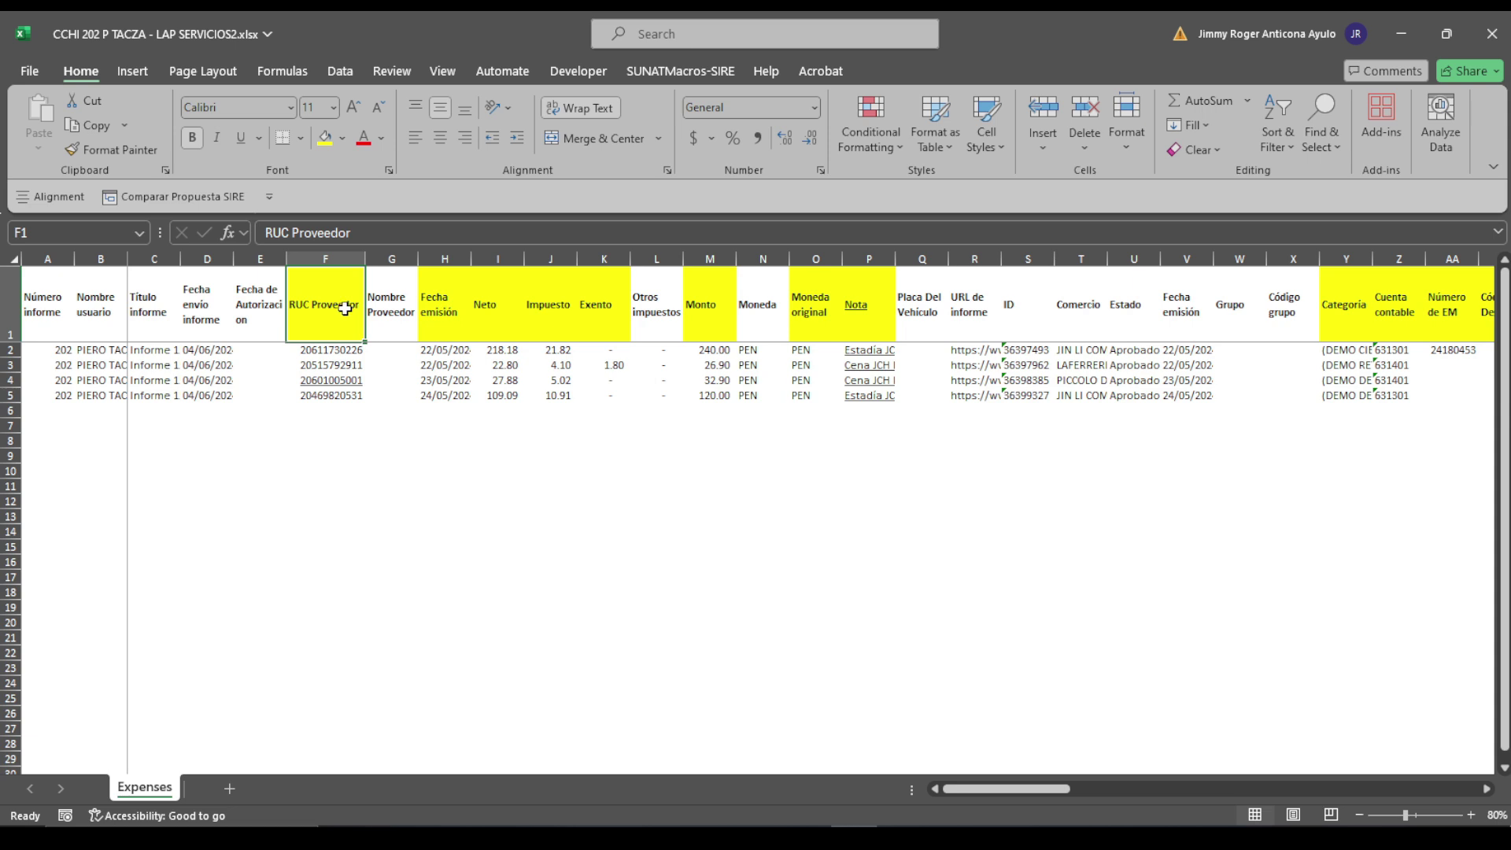
click(329, 351)
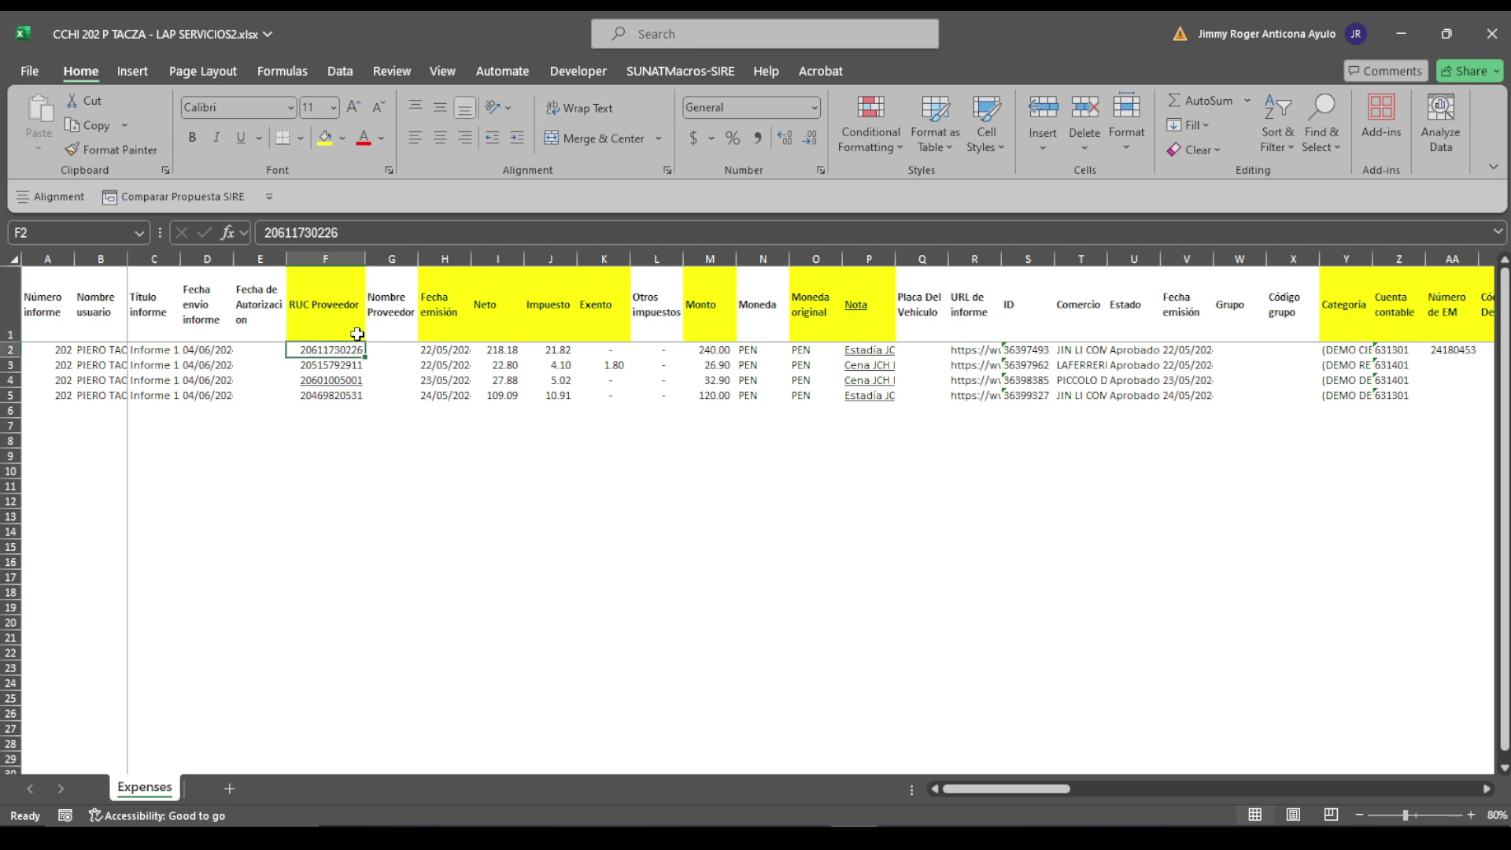
click(434, 310)
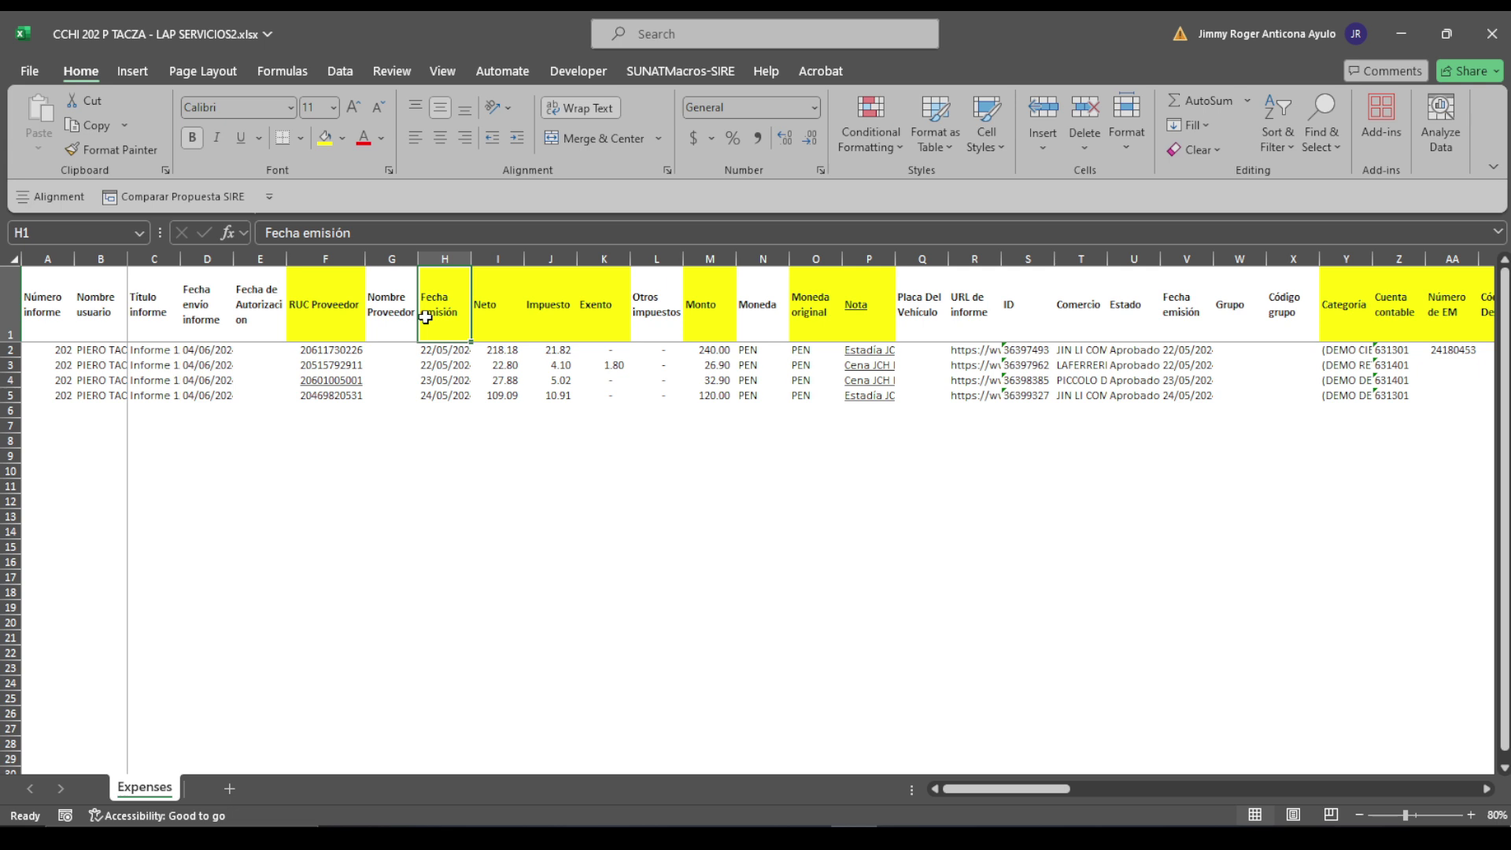
click(492, 315)
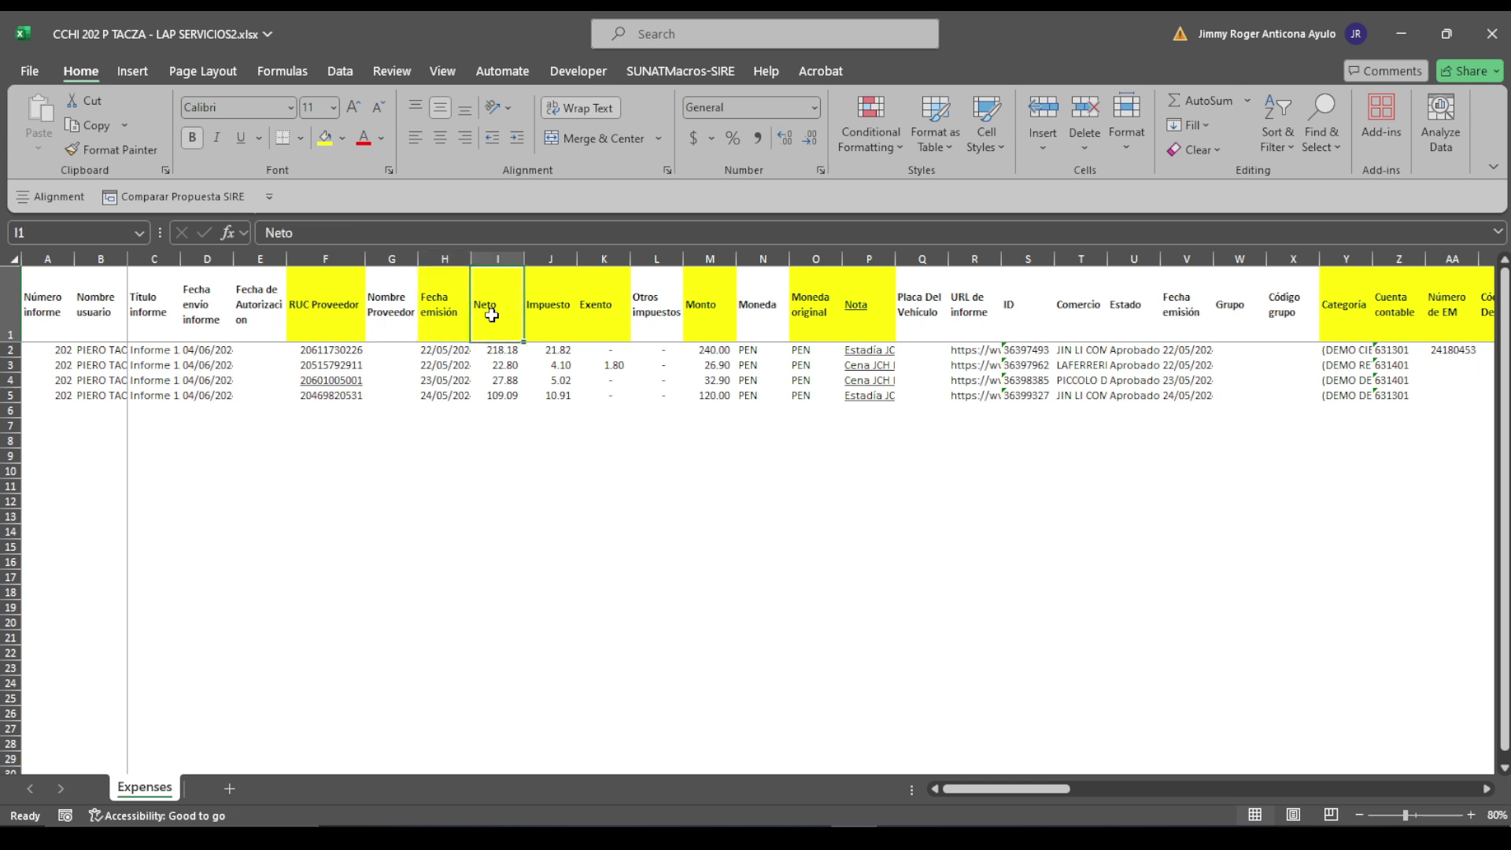
click(545, 313)
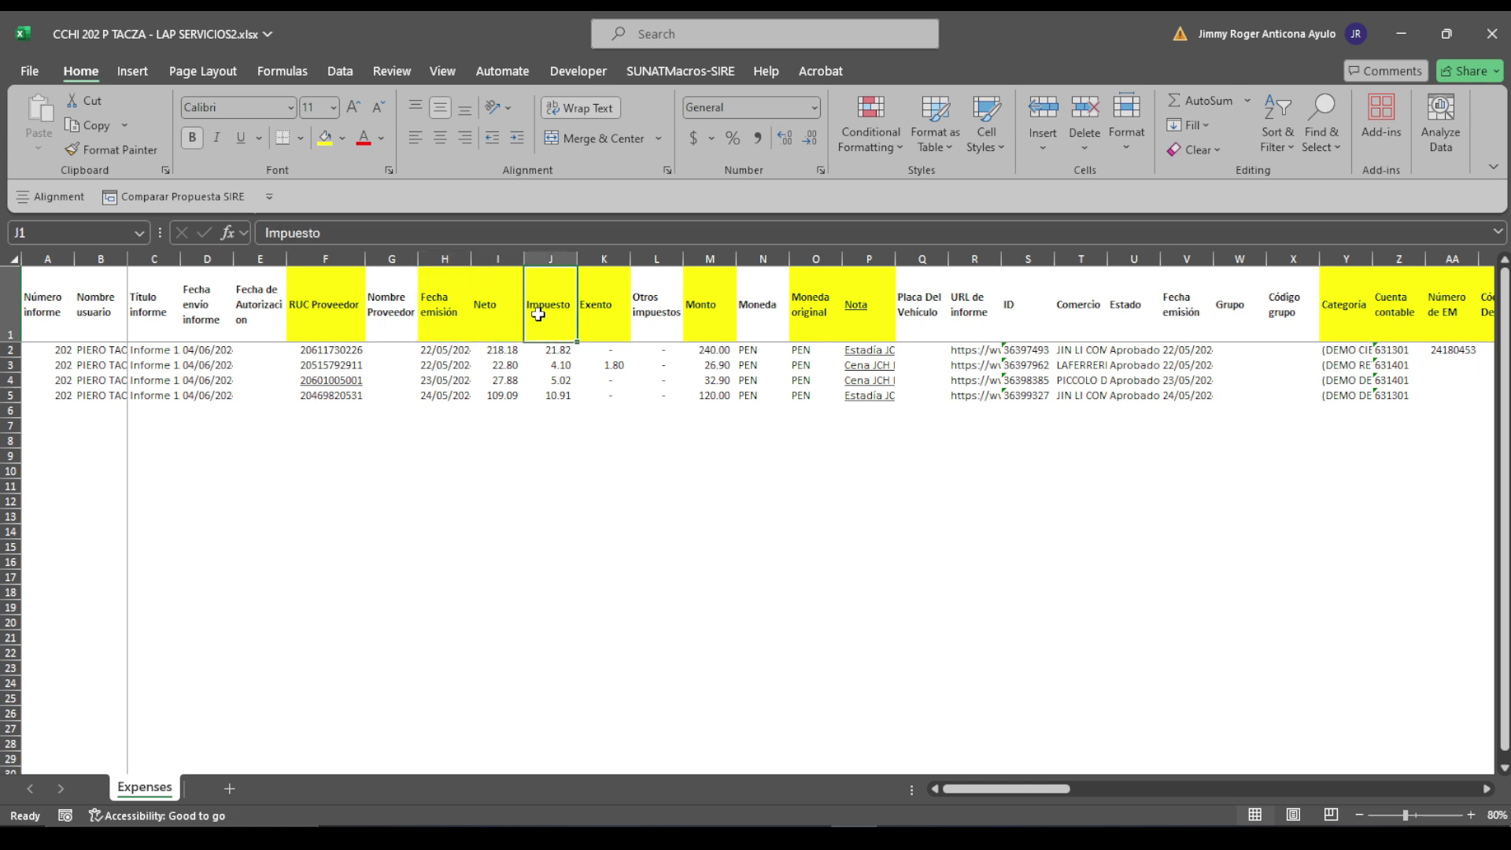
click(595, 305)
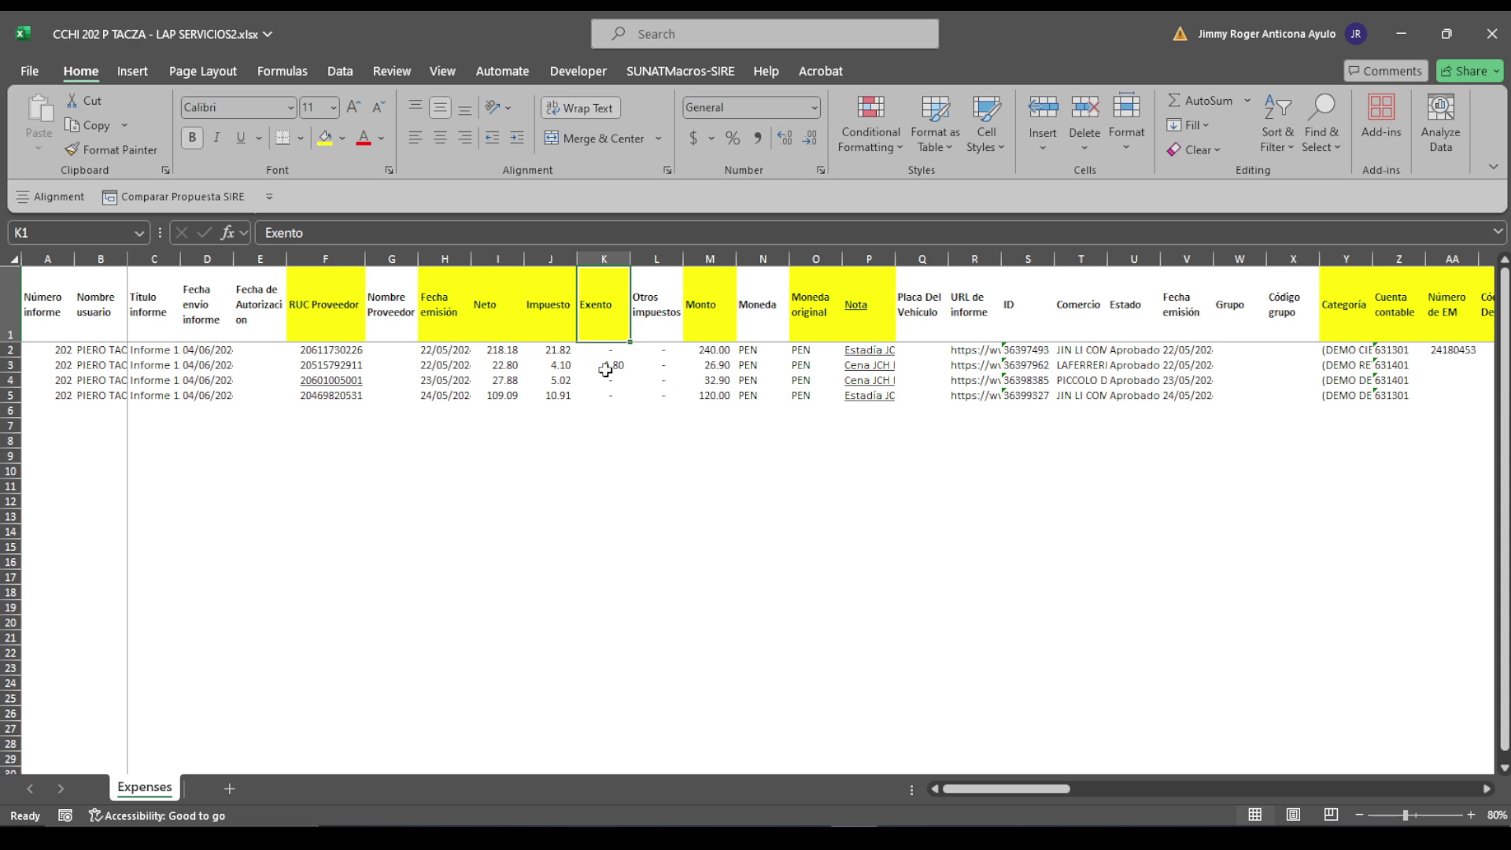
click(605, 370)
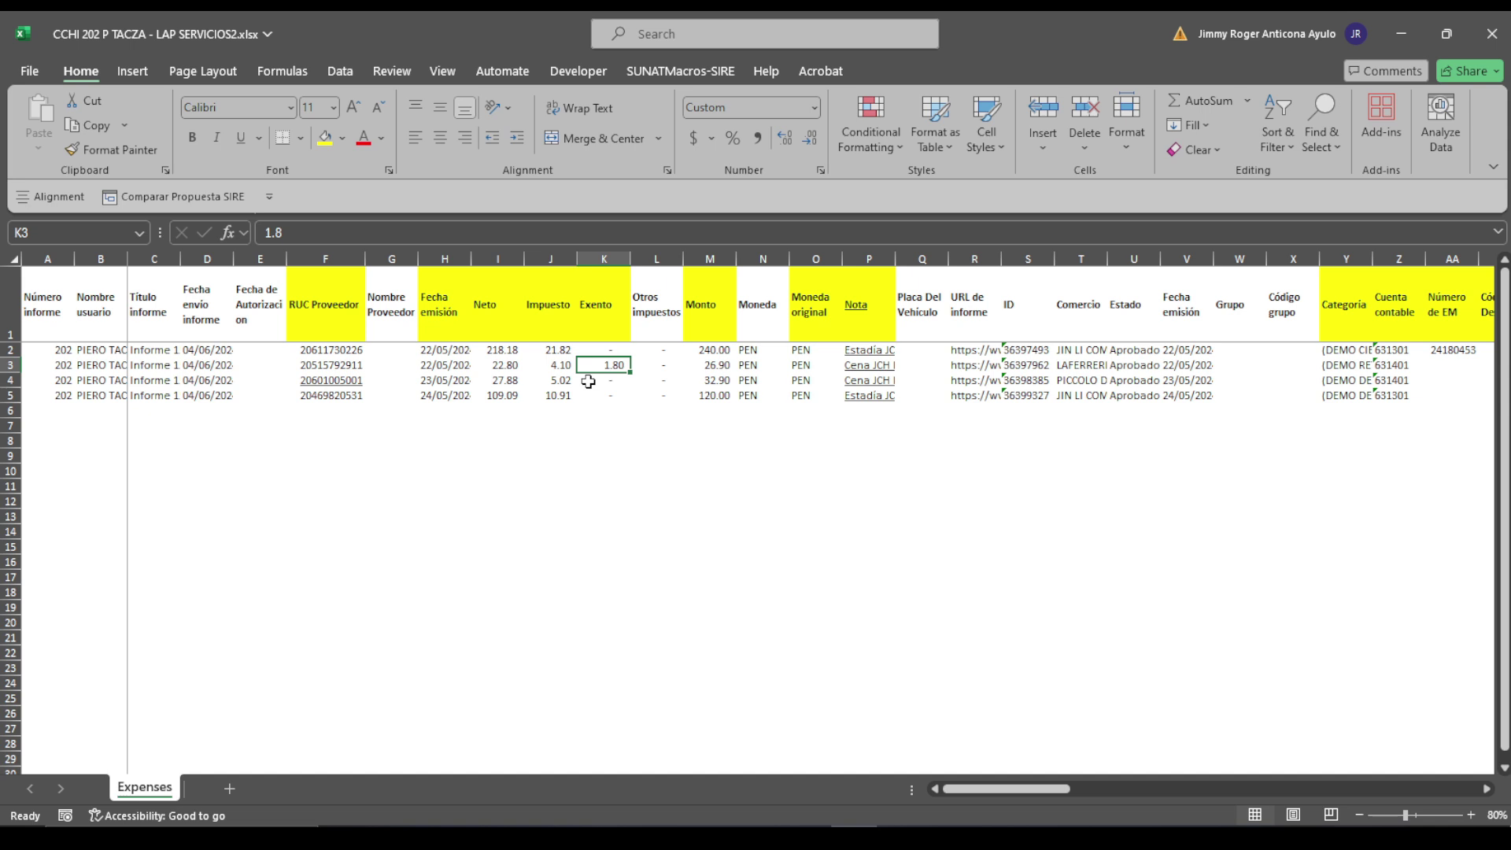
click(709, 317)
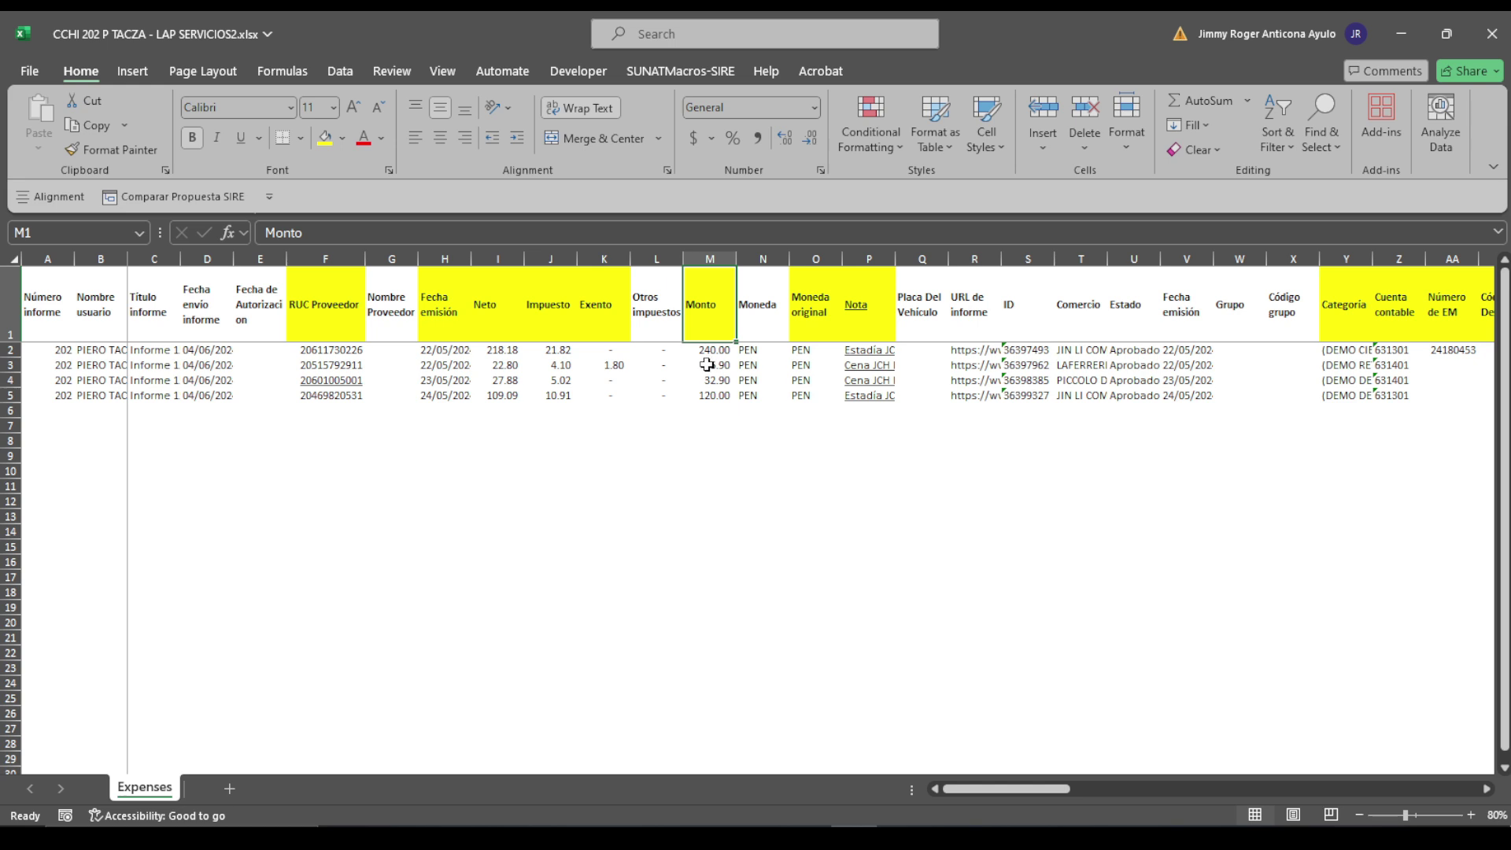
click(814, 351)
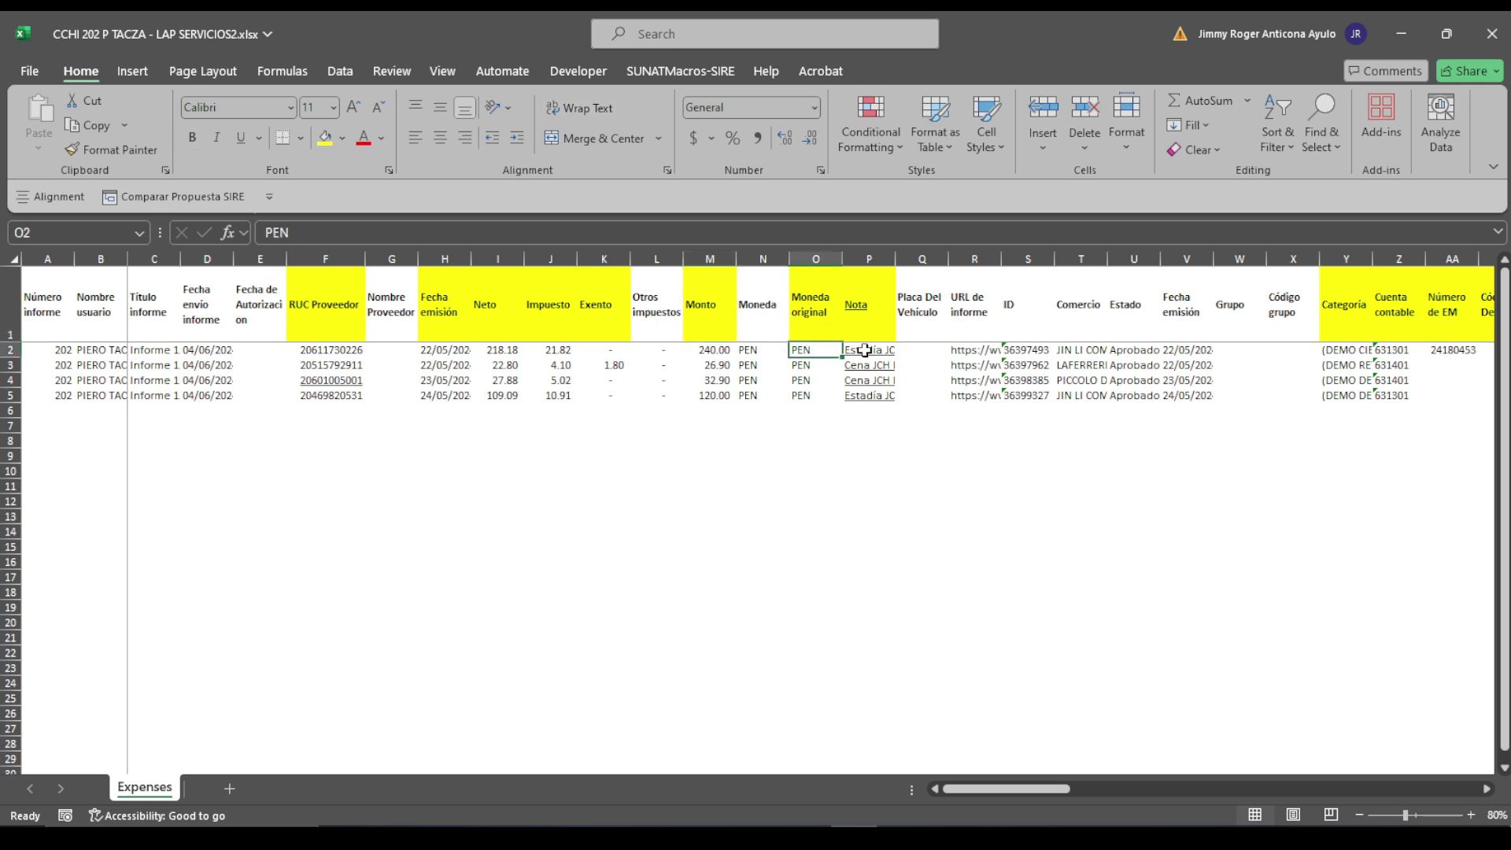
click(871, 316)
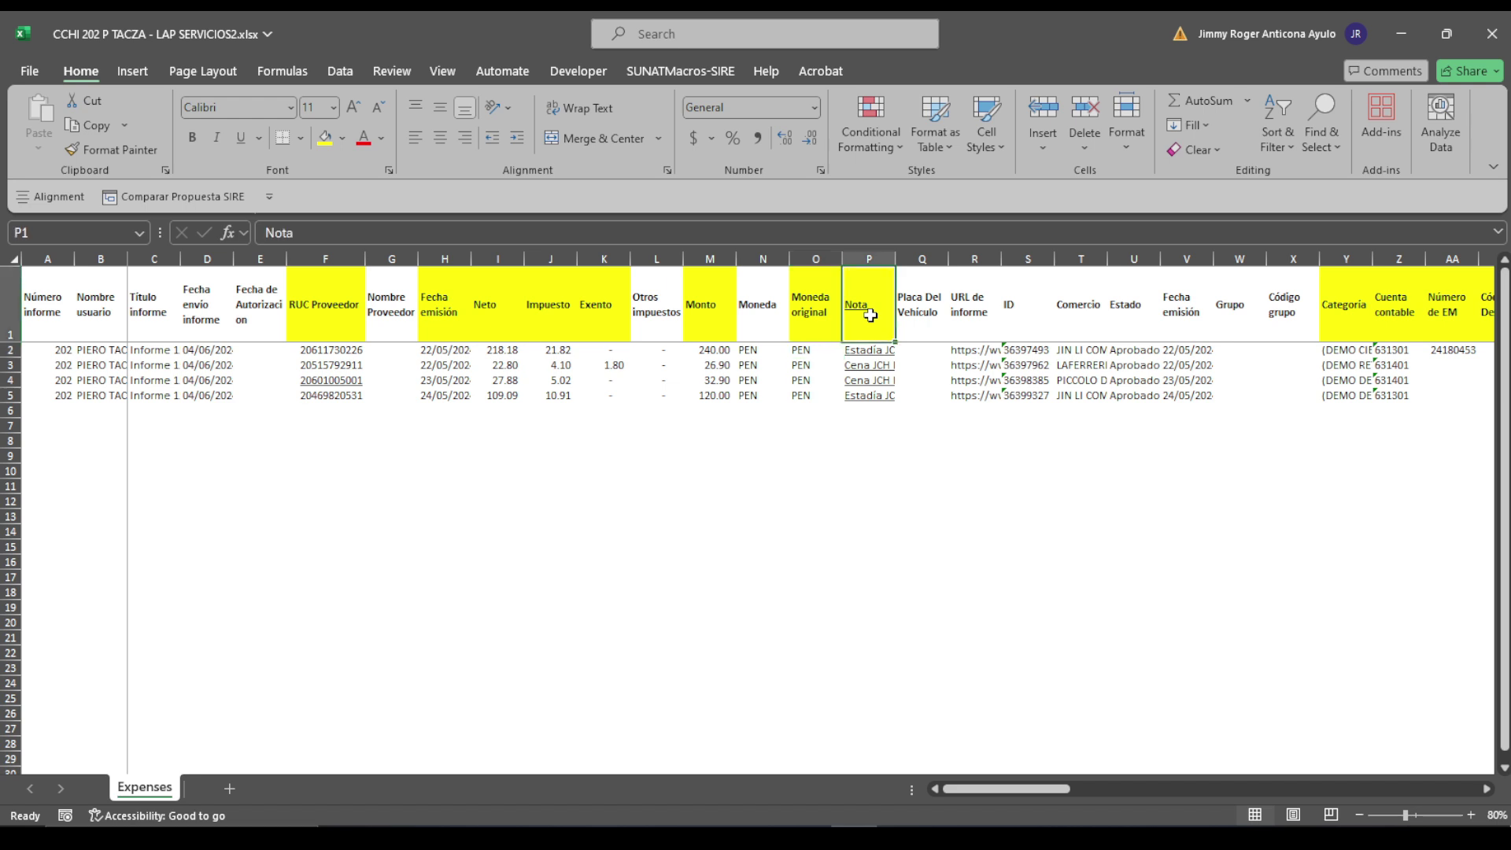
click(873, 348)
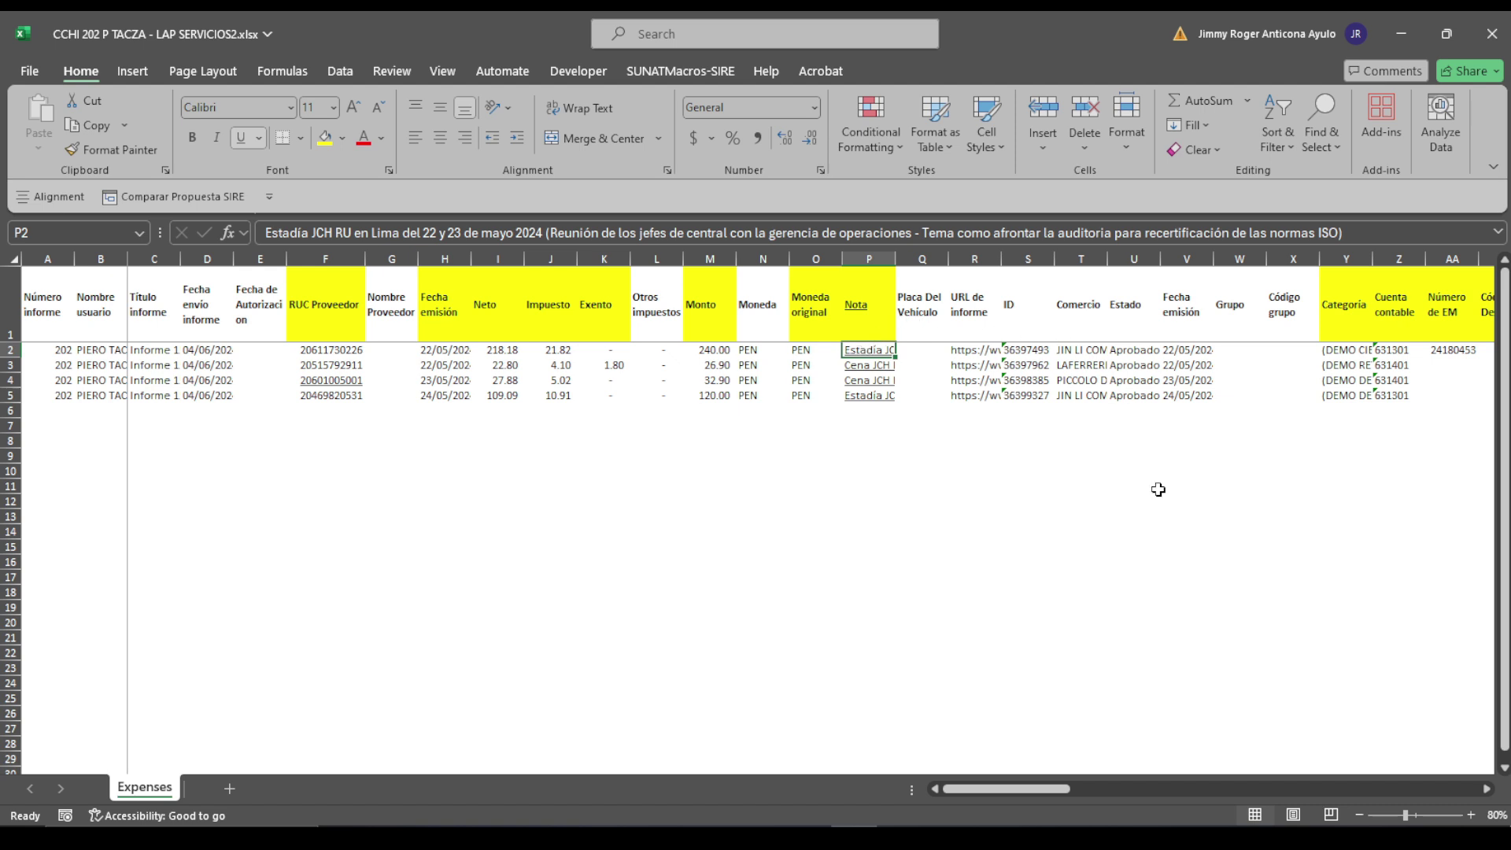
Step: Examine the highlighted Cuenta contable, Número de EM, Código Detracción, Retención and Impuesto nombre columns
drag(1050, 791, 1109, 791)
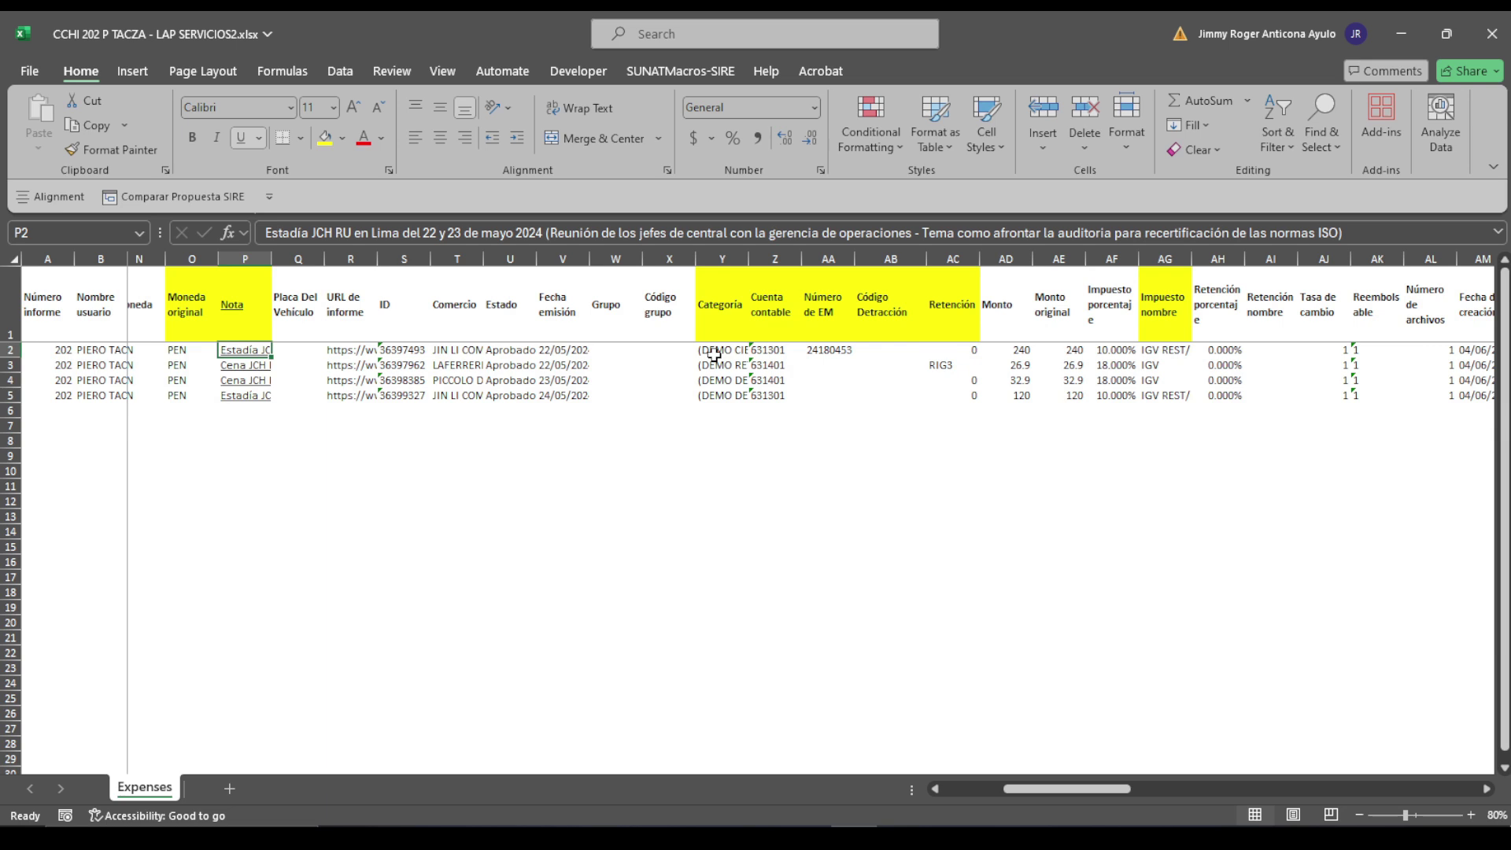
click(769, 327)
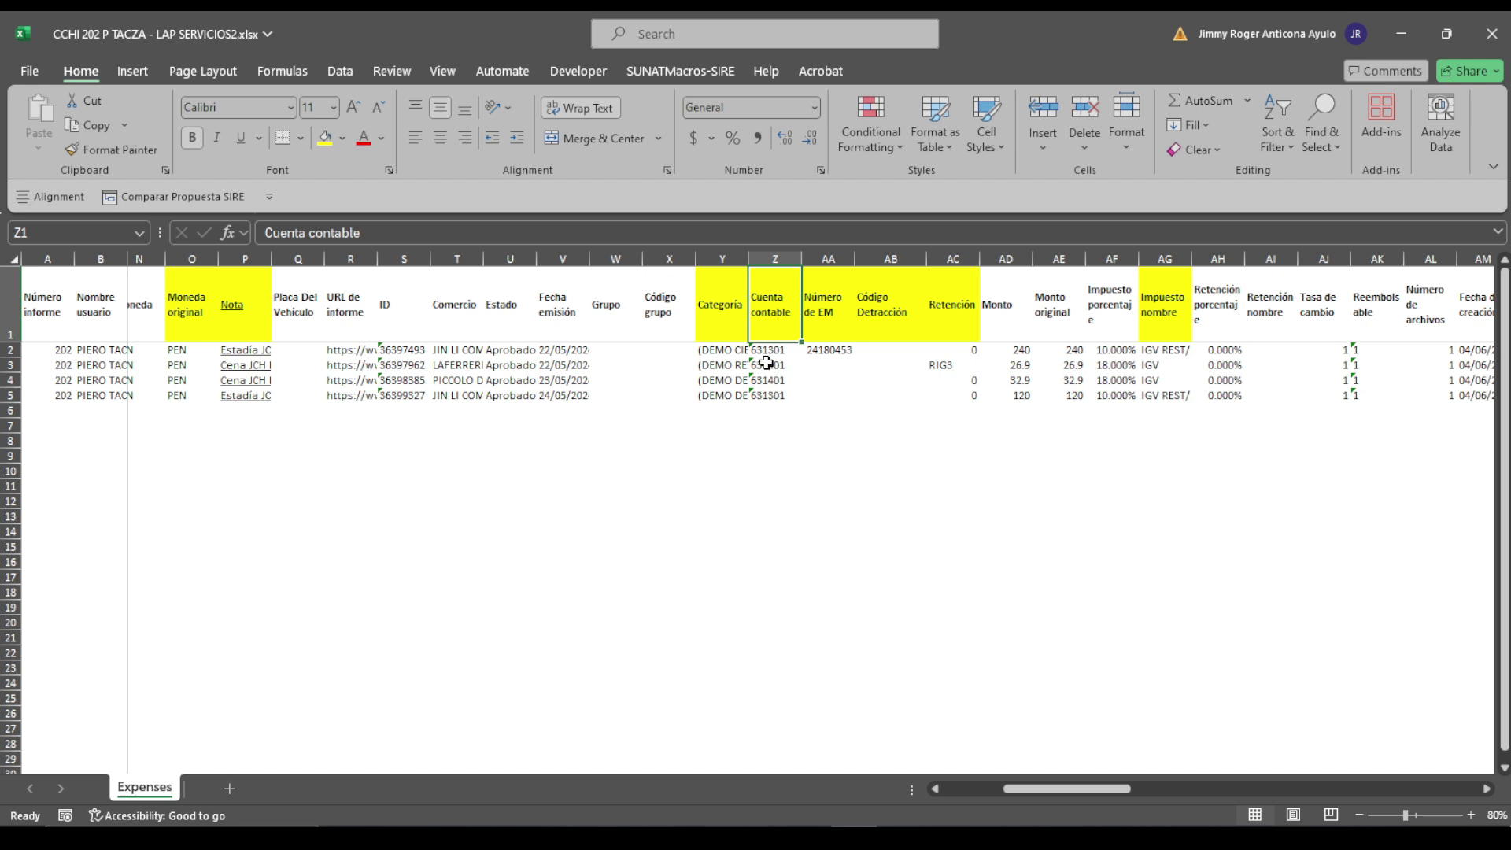
click(818, 323)
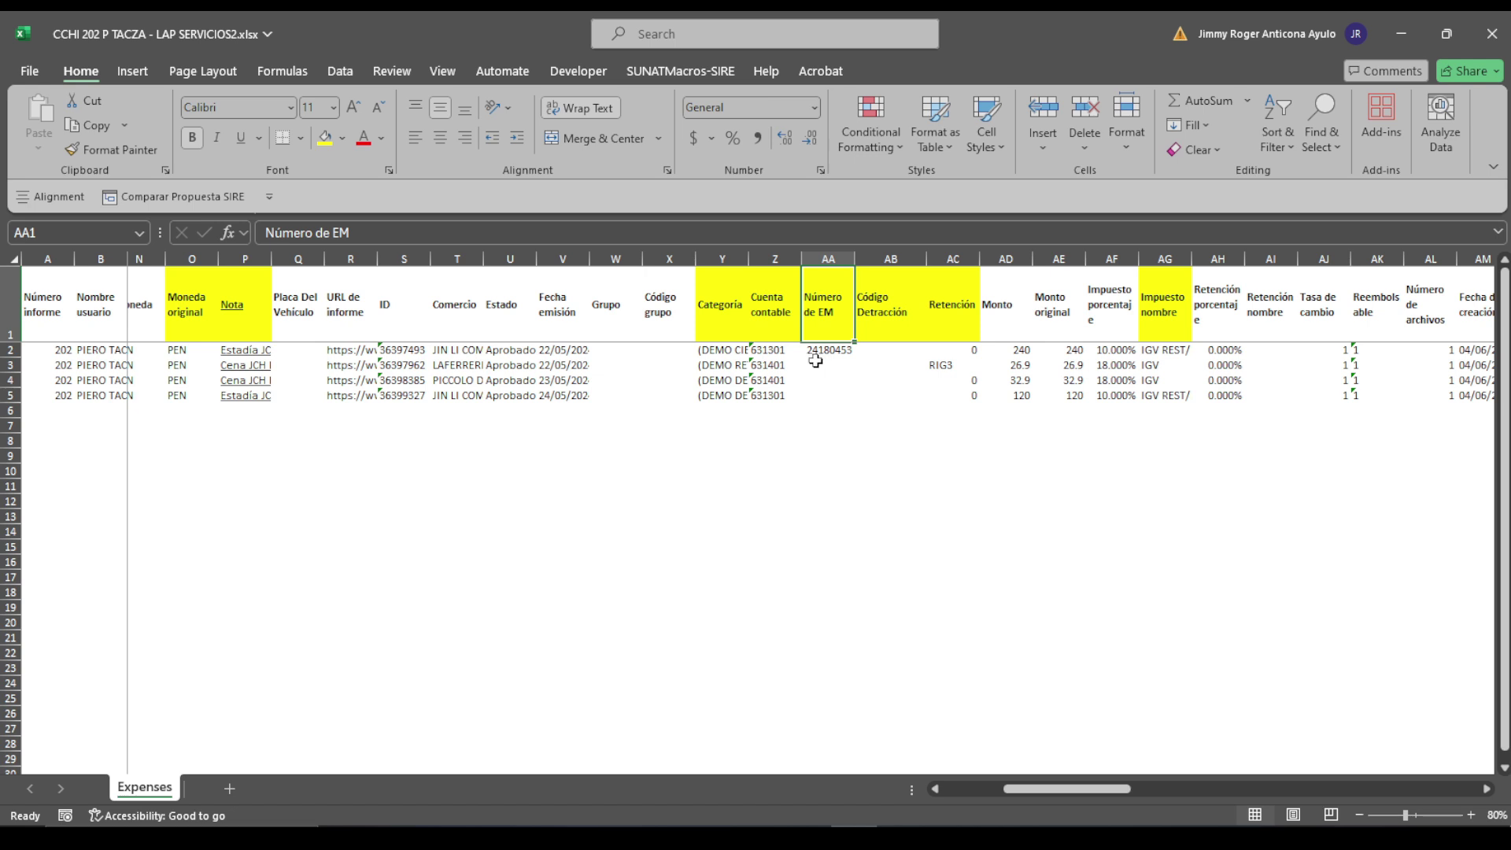
click(819, 364)
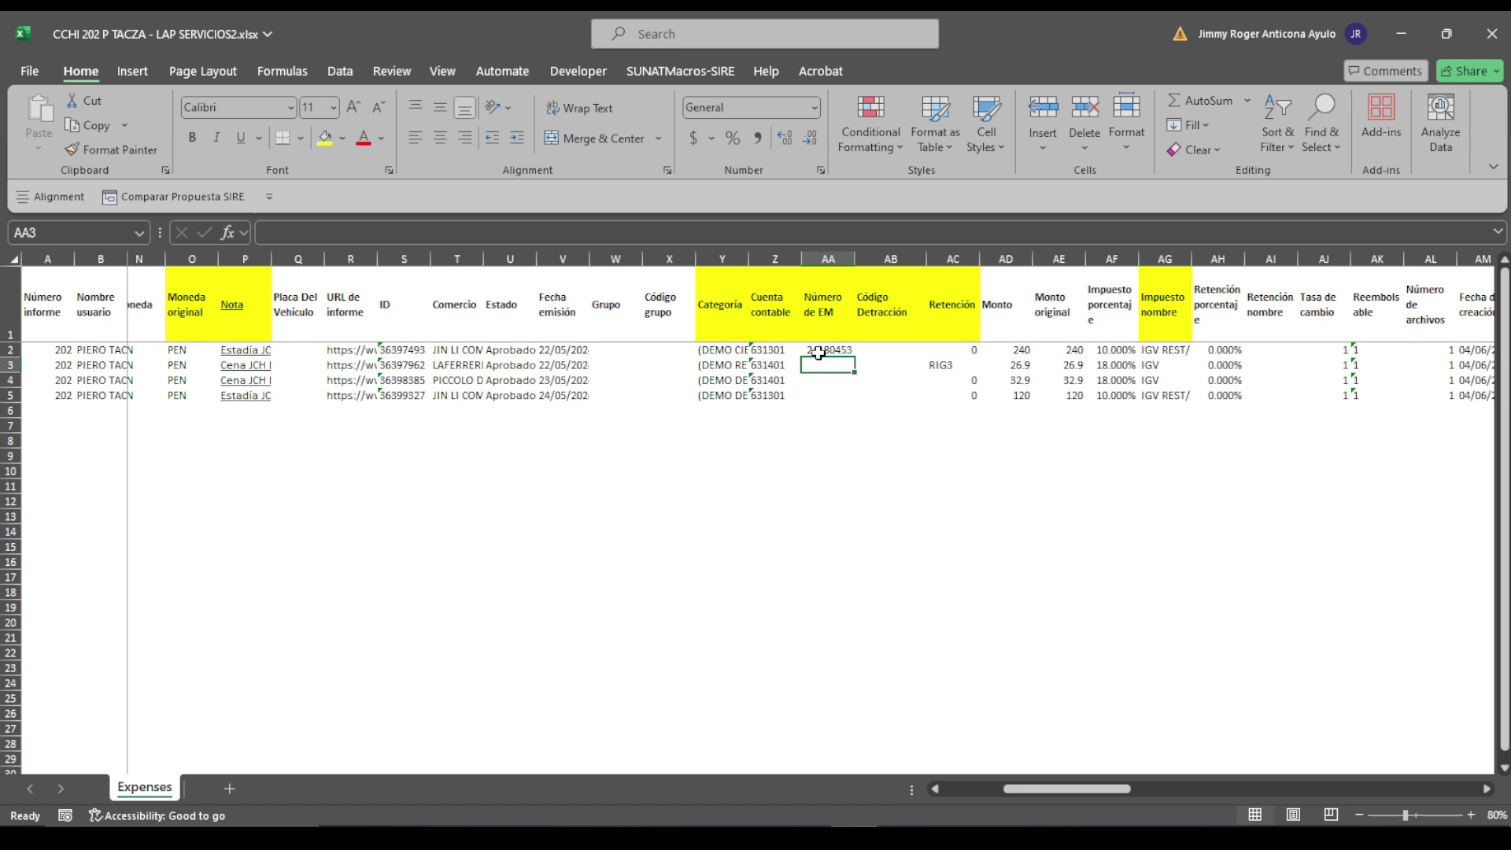
click(890, 327)
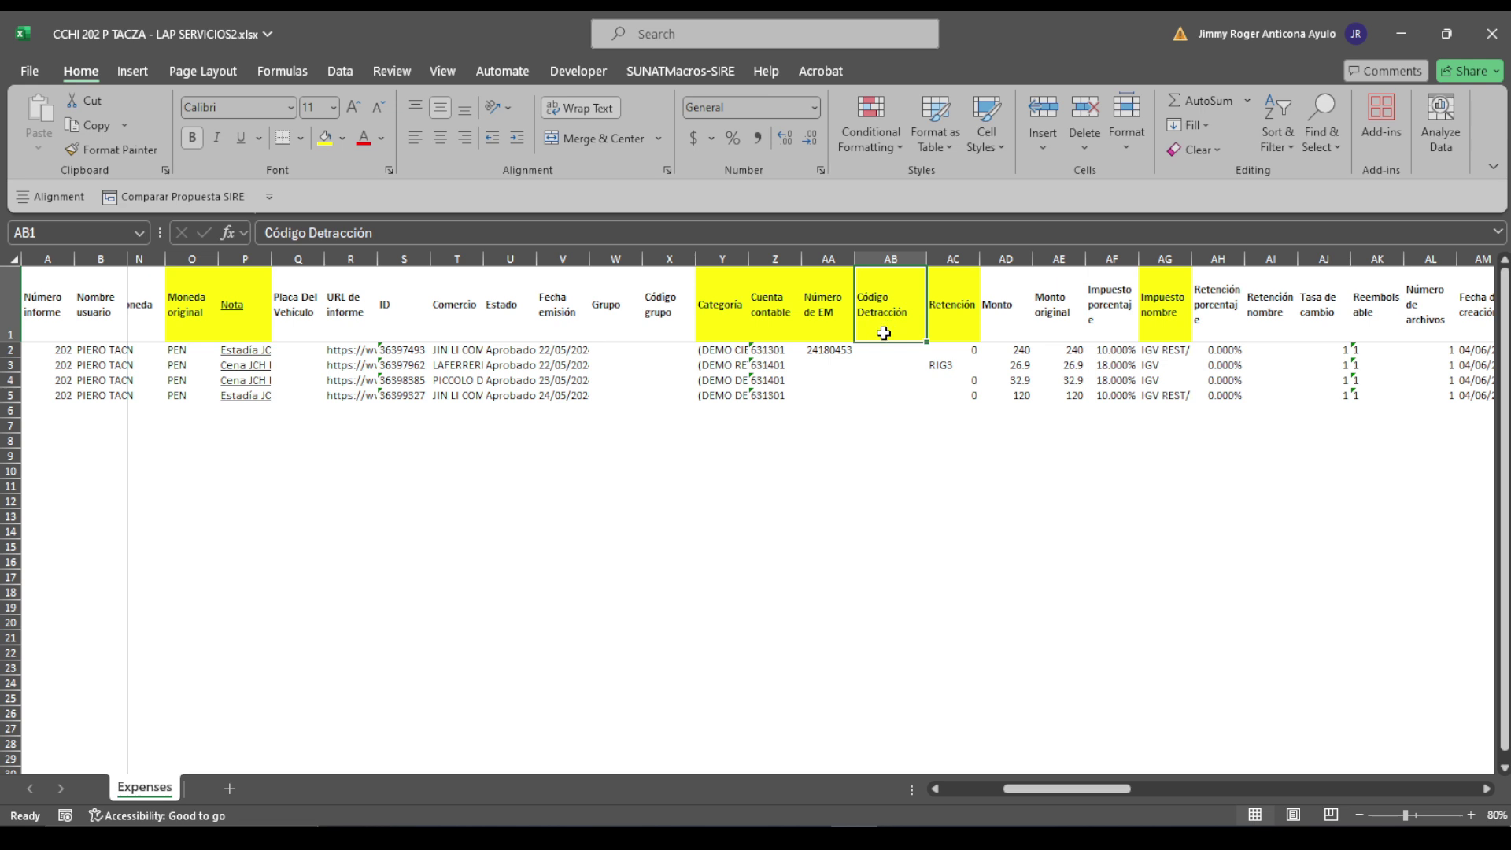
click(942, 319)
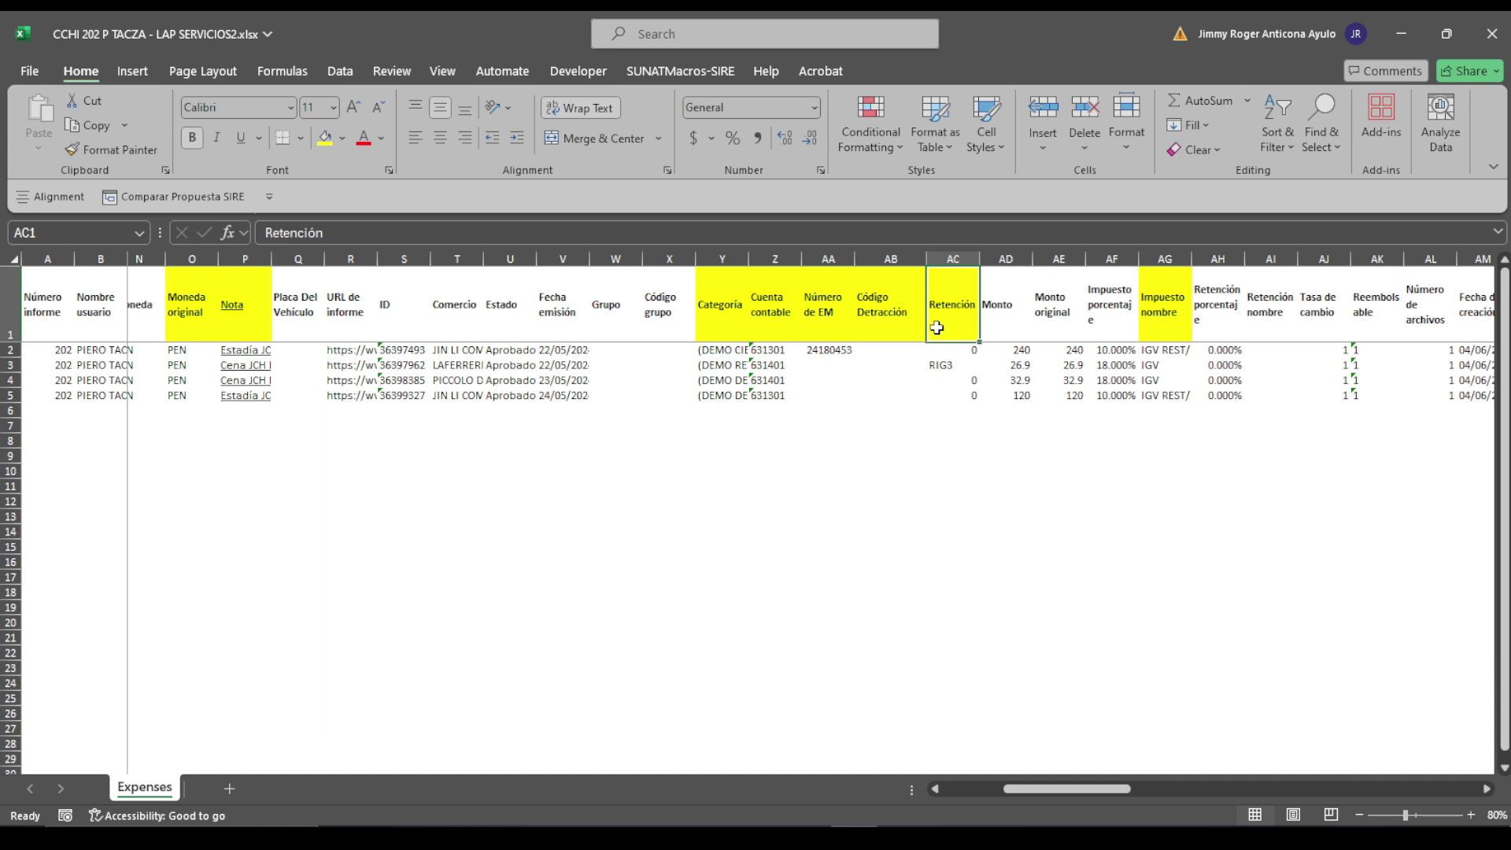
click(952, 368)
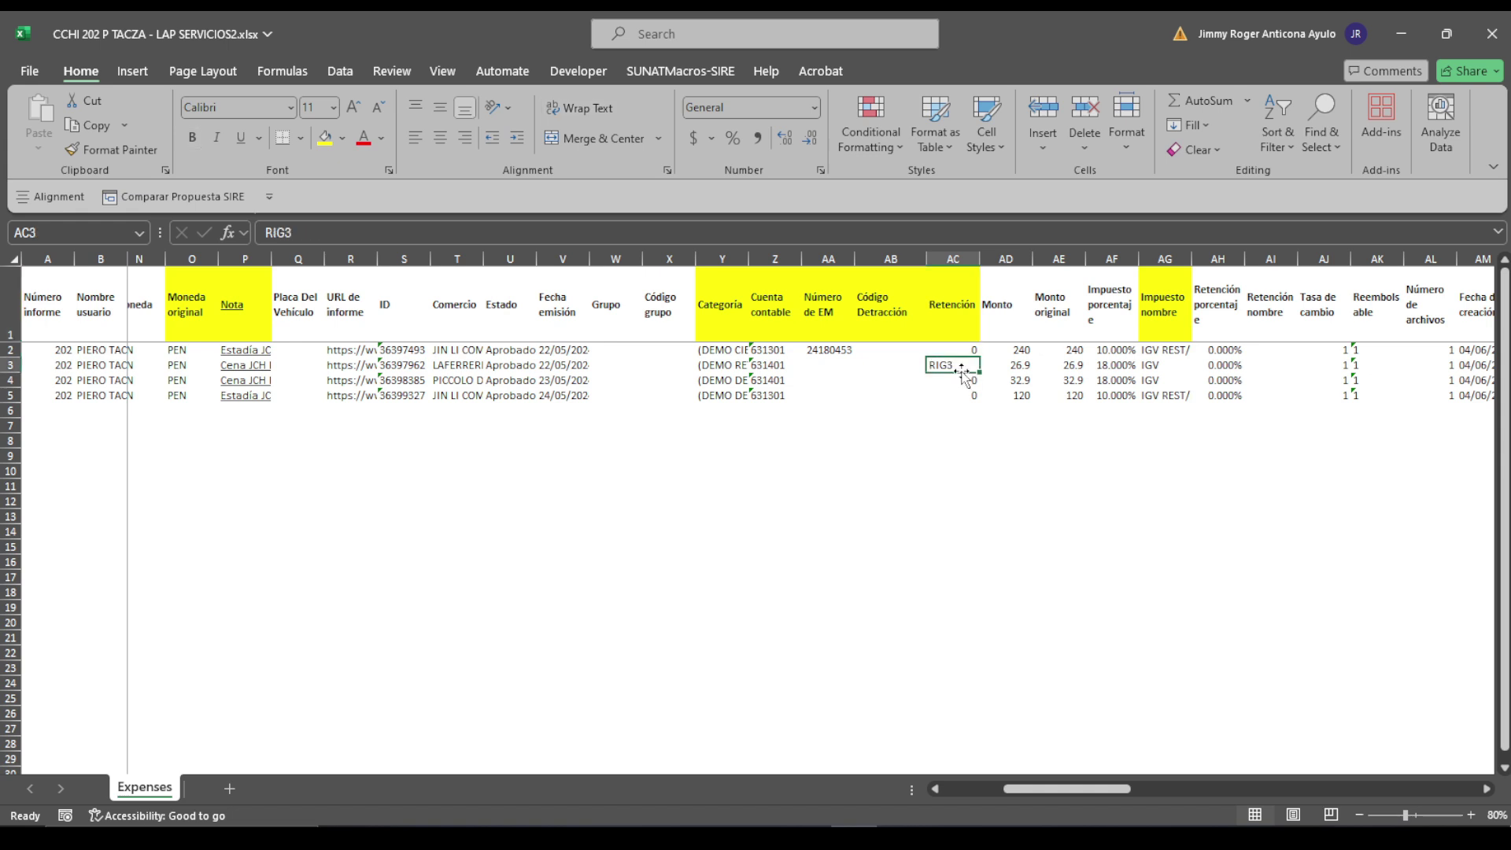
click(1159, 330)
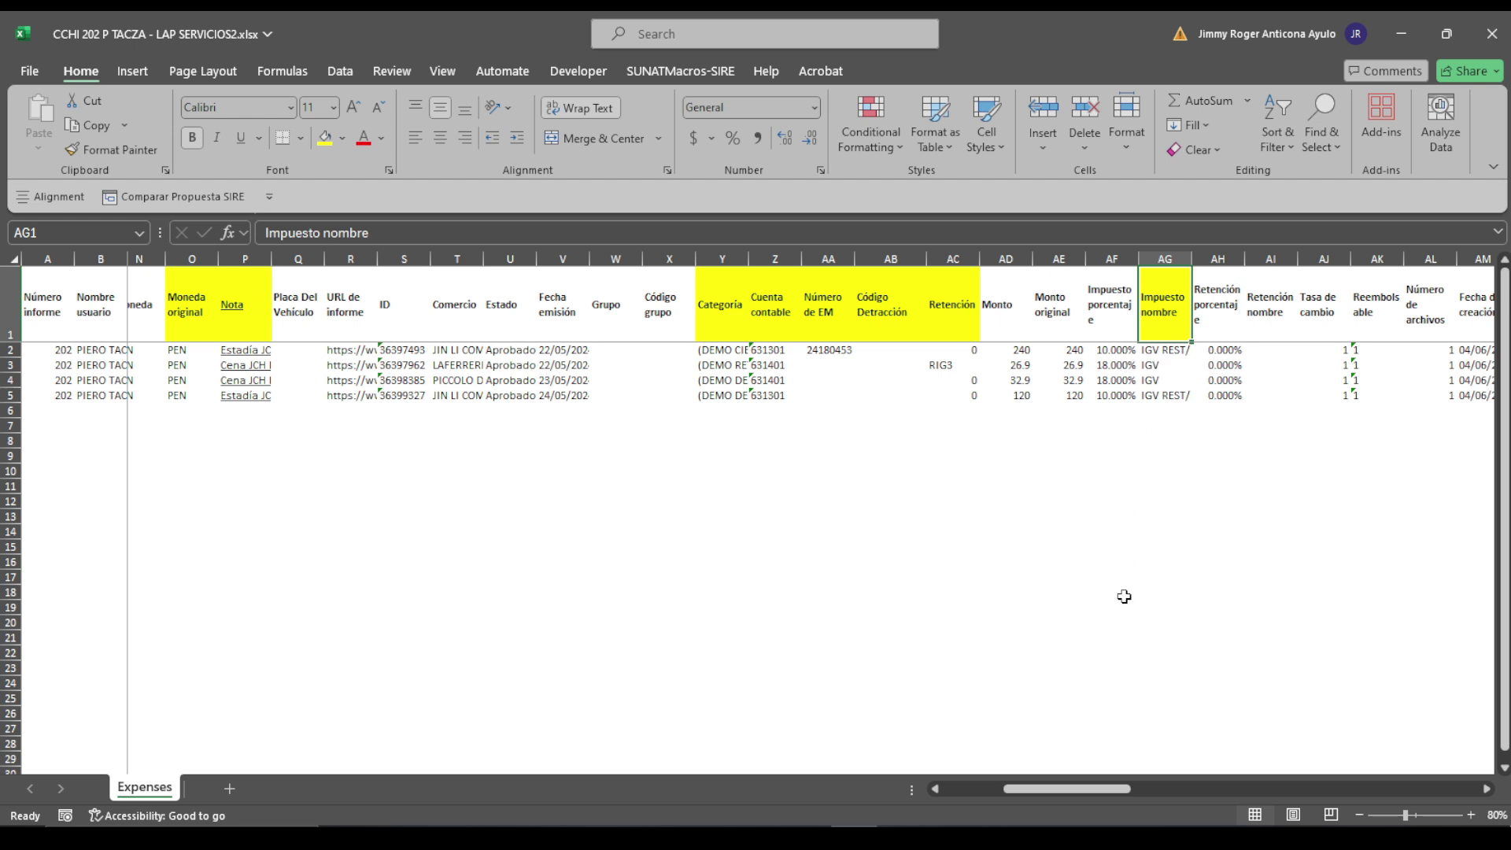
Step: Review the Número De Documento and Centro De Costo (código) columns, and recheck entries under Fecha emisión and Impuesto
drag(1119, 797, 1193, 787)
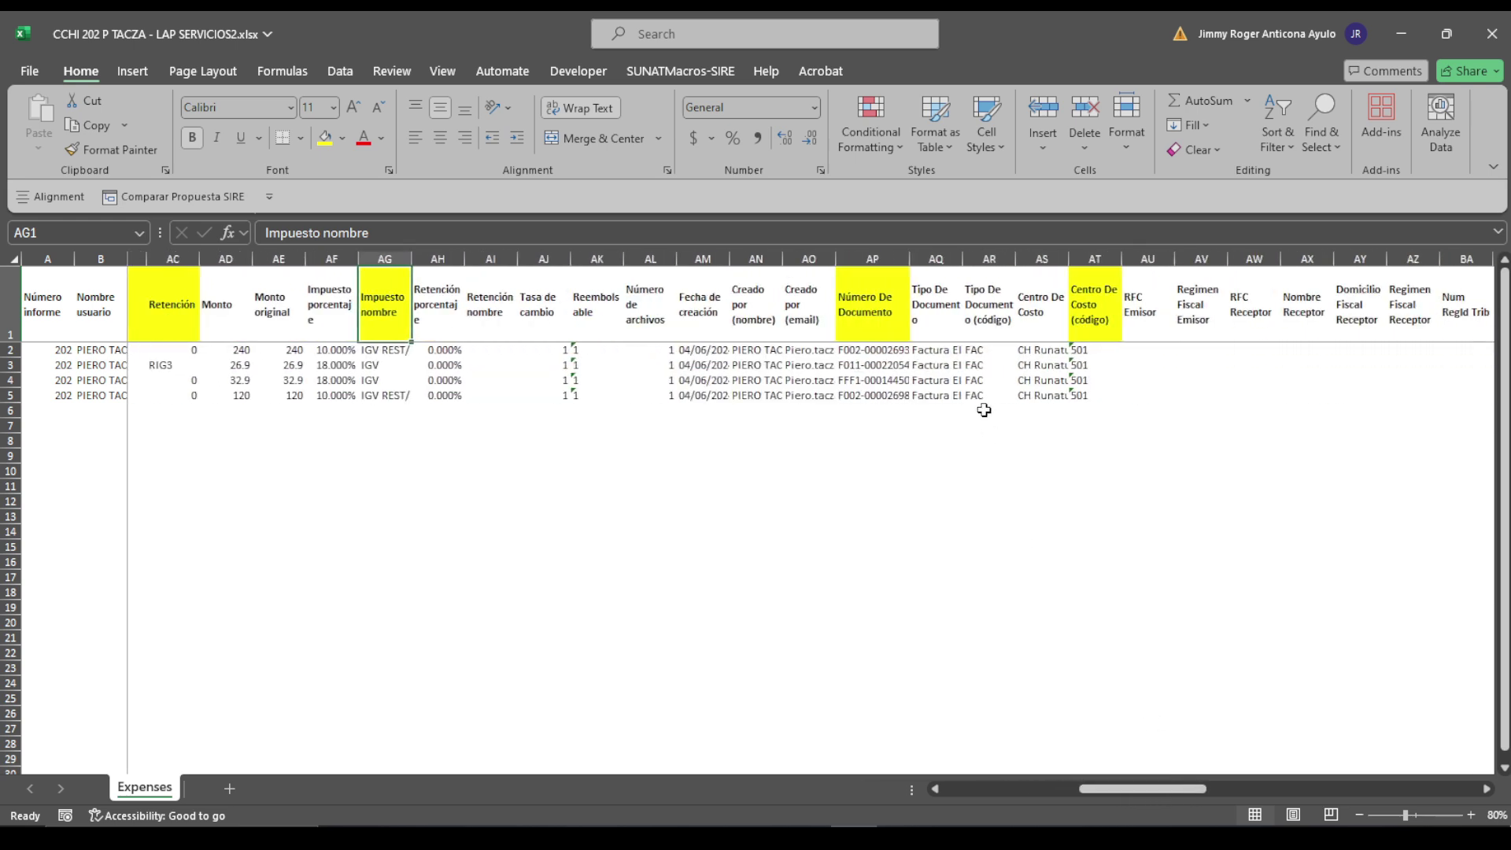
click(880, 352)
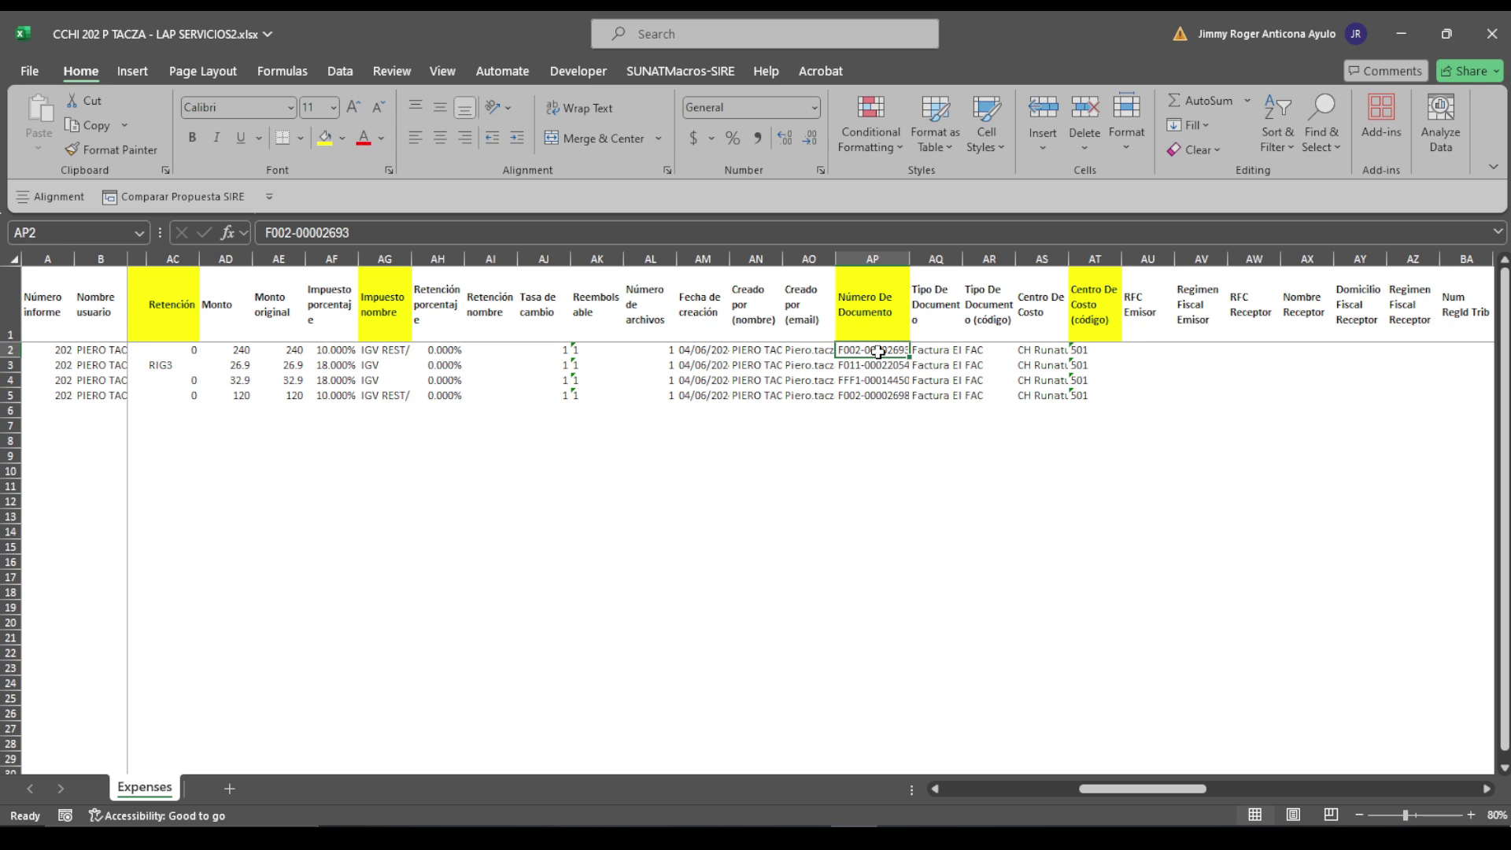
click(1089, 319)
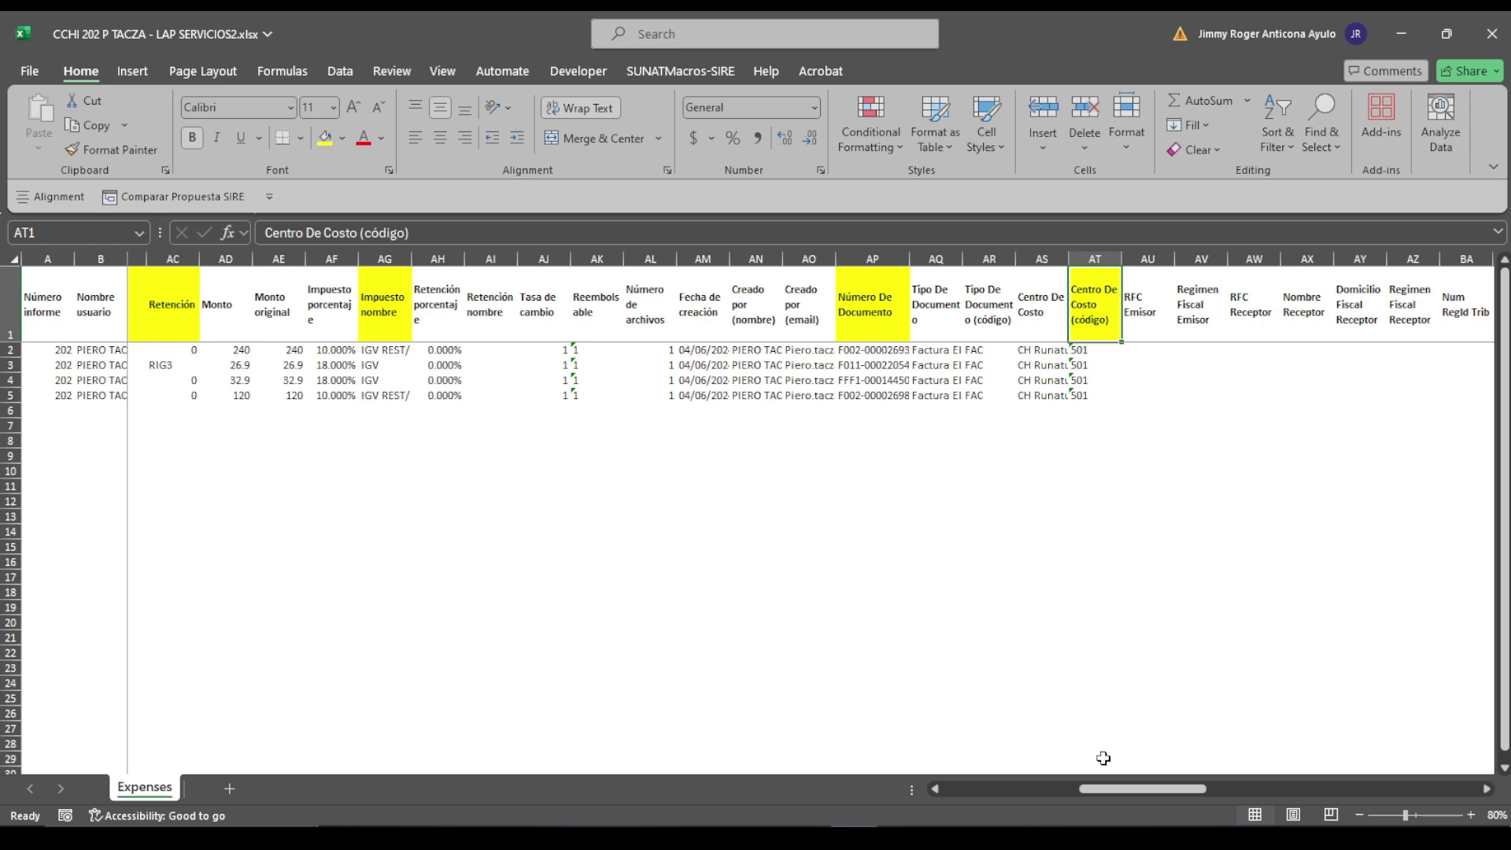
drag(1110, 789, 961, 790)
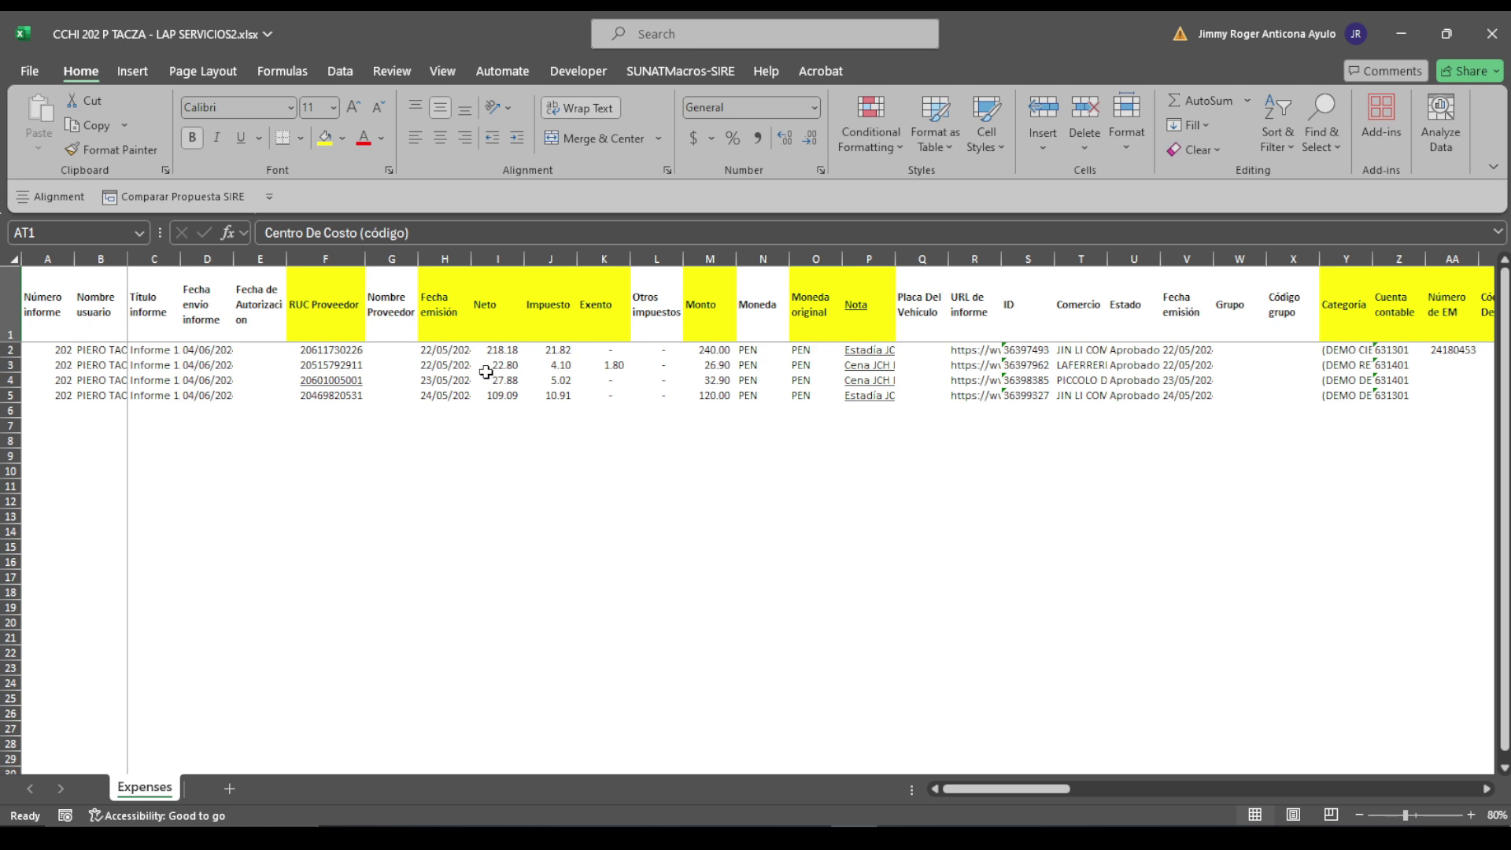
click(430, 352)
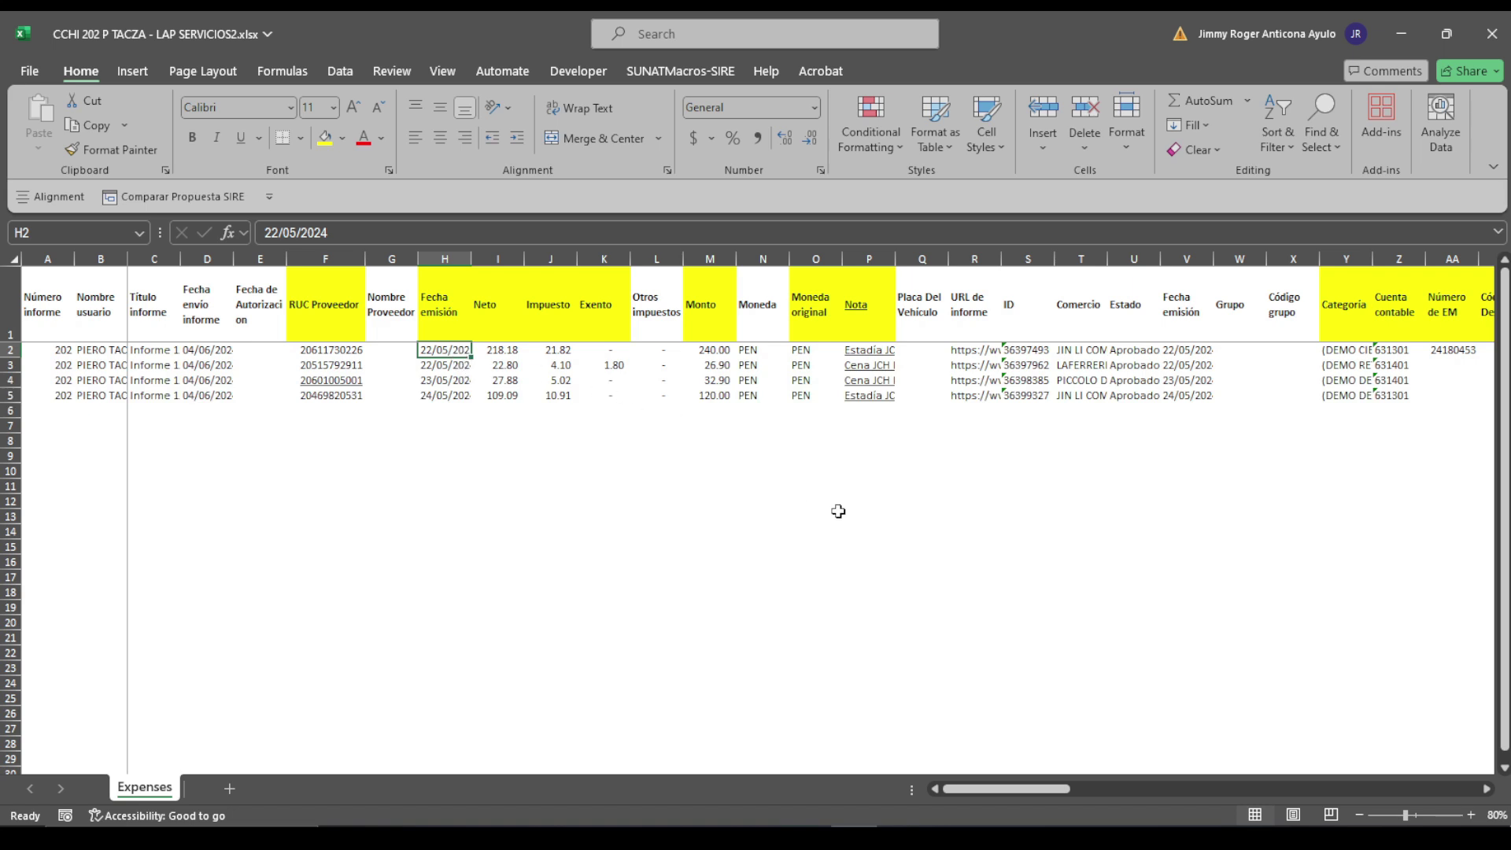
click(557, 364)
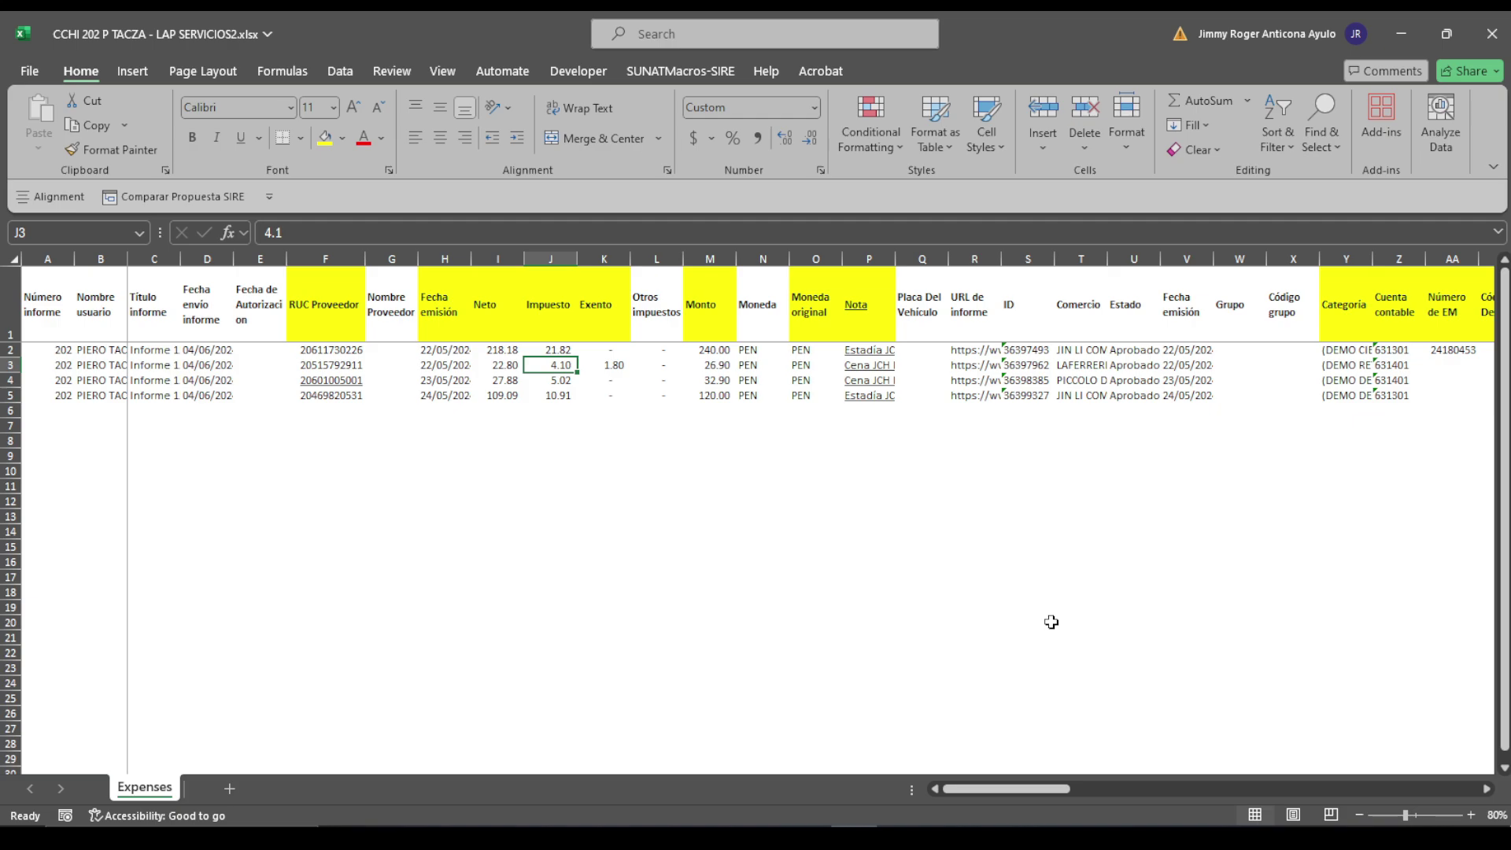
Step: Switch to SAP Business One and open Generación Facturas - Rendiciones, moving its window clear of the main menu
click(728, 825)
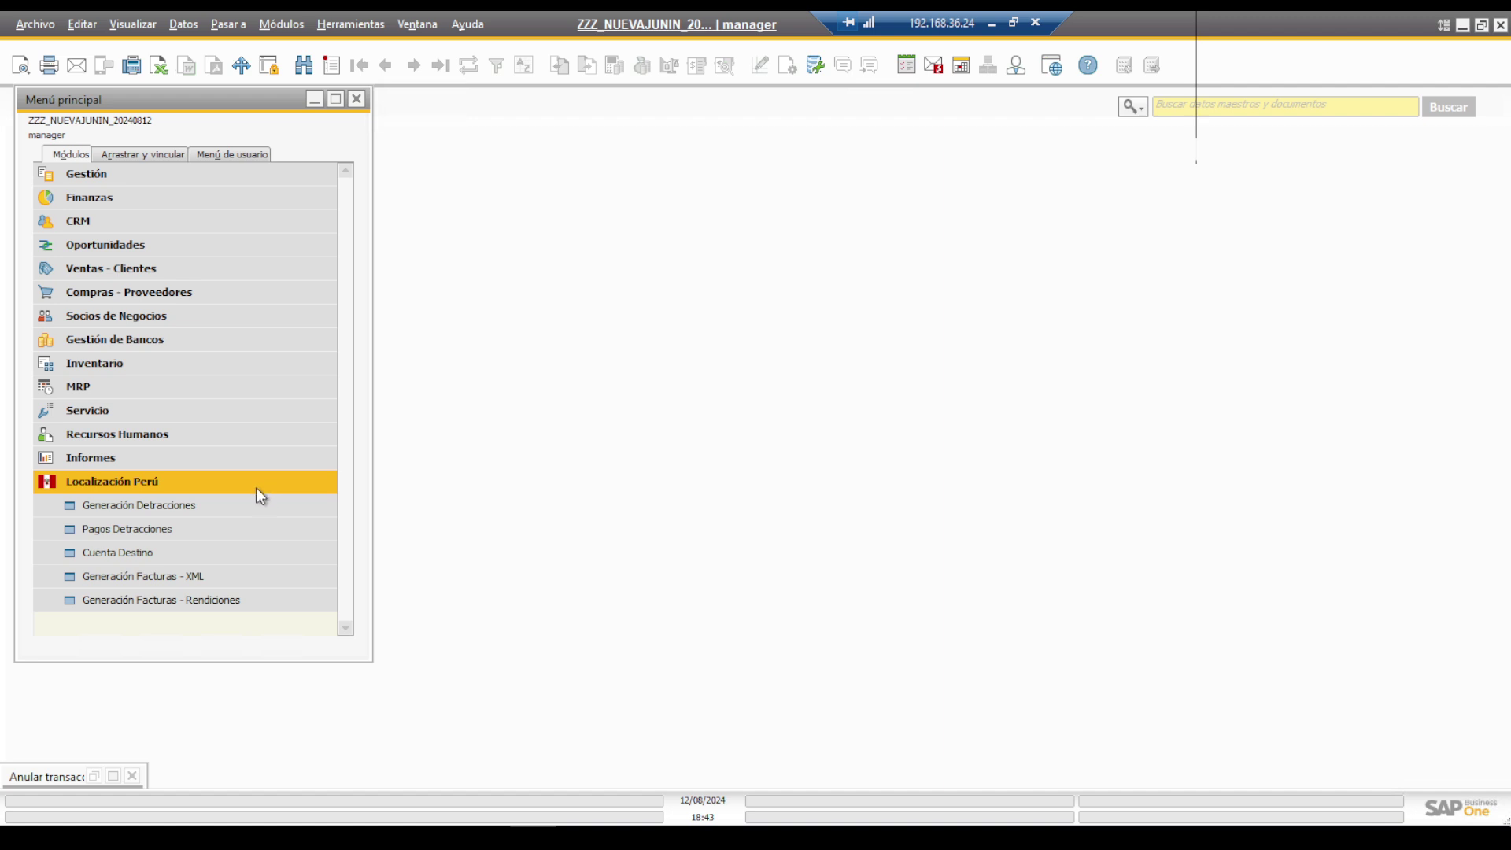
click(265, 600)
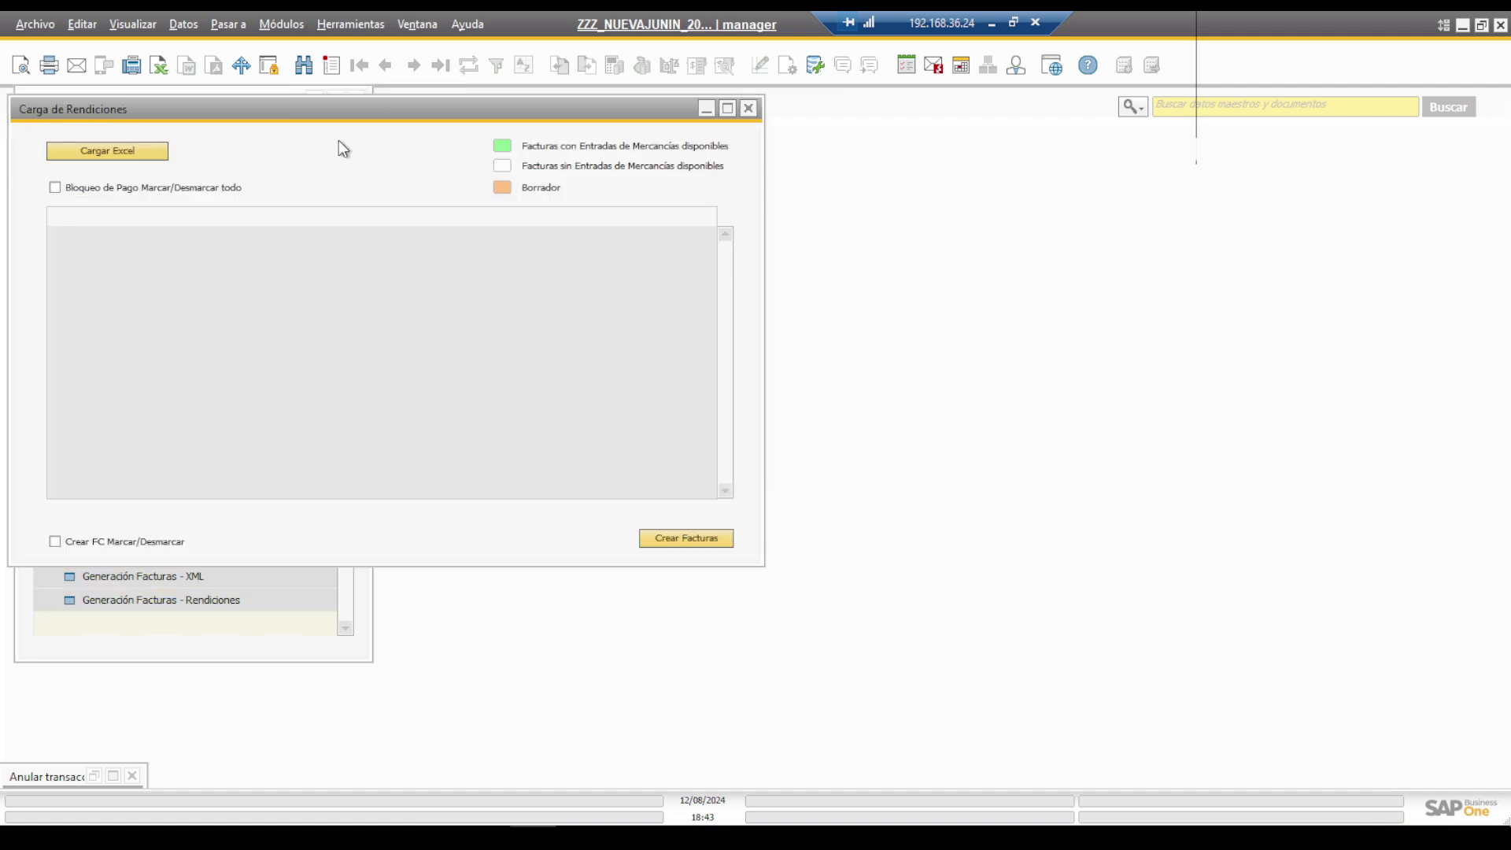
drag(334, 121, 683, 164)
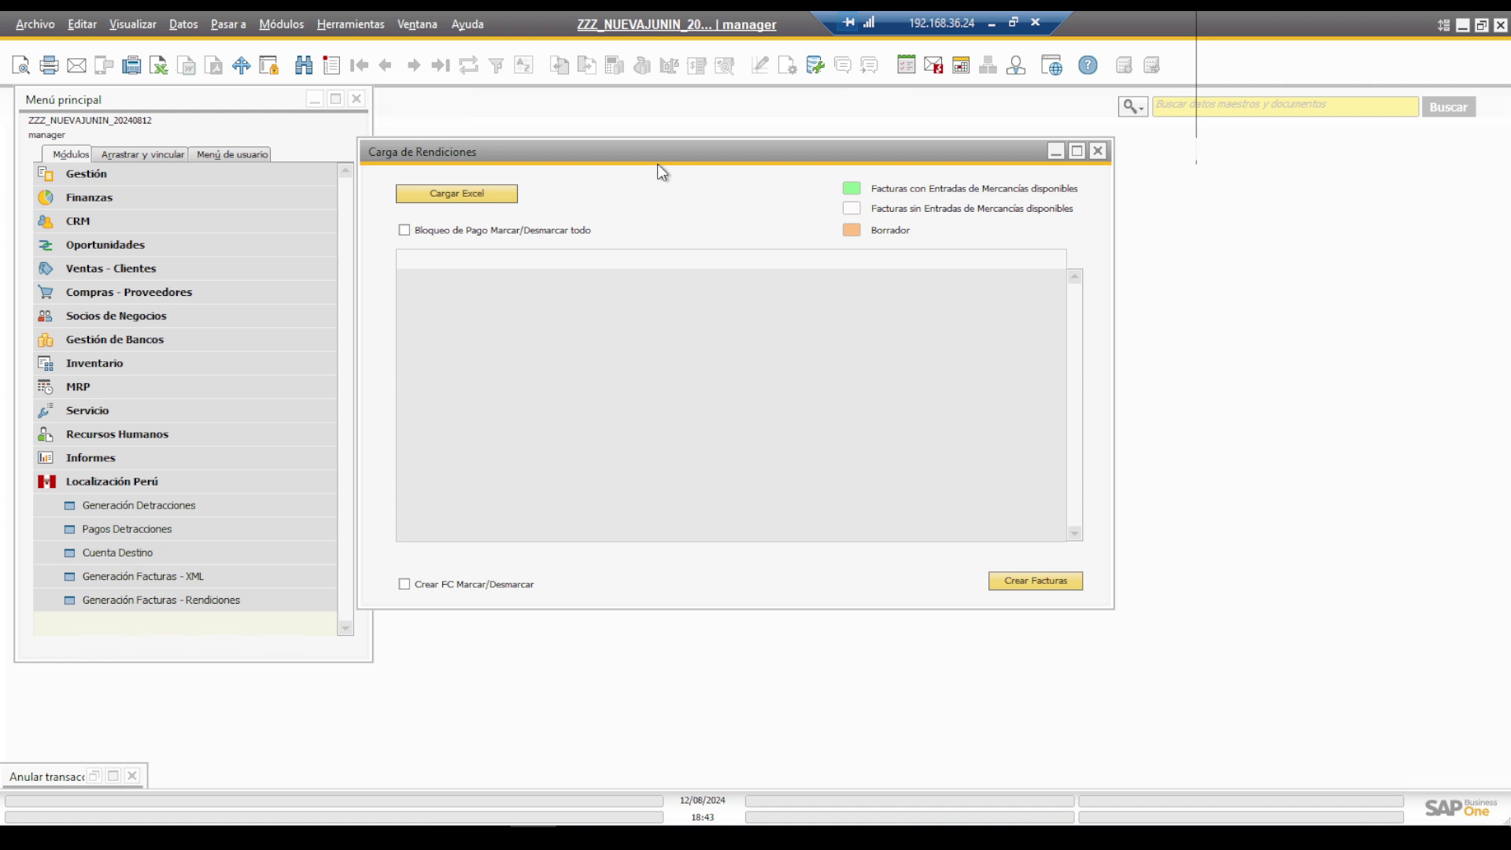
Step: Load the LAP SERVICIOS2 expense workbook from the CARGA DE RENDICIONES EXCEL folder into the Carga de Rendiciones form
click(447, 202)
click(684, 250)
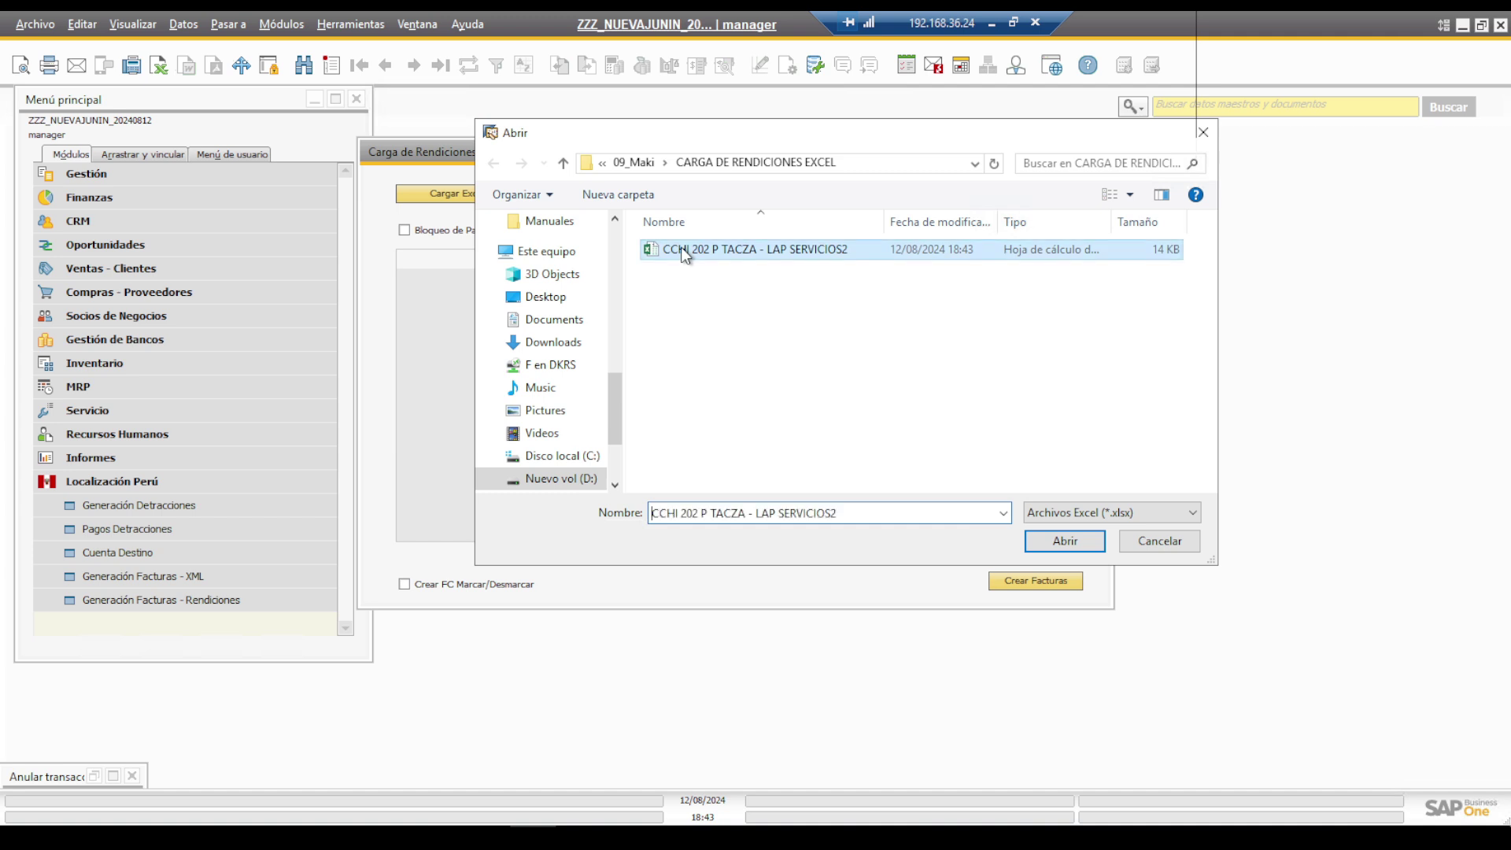
double_click(685, 250)
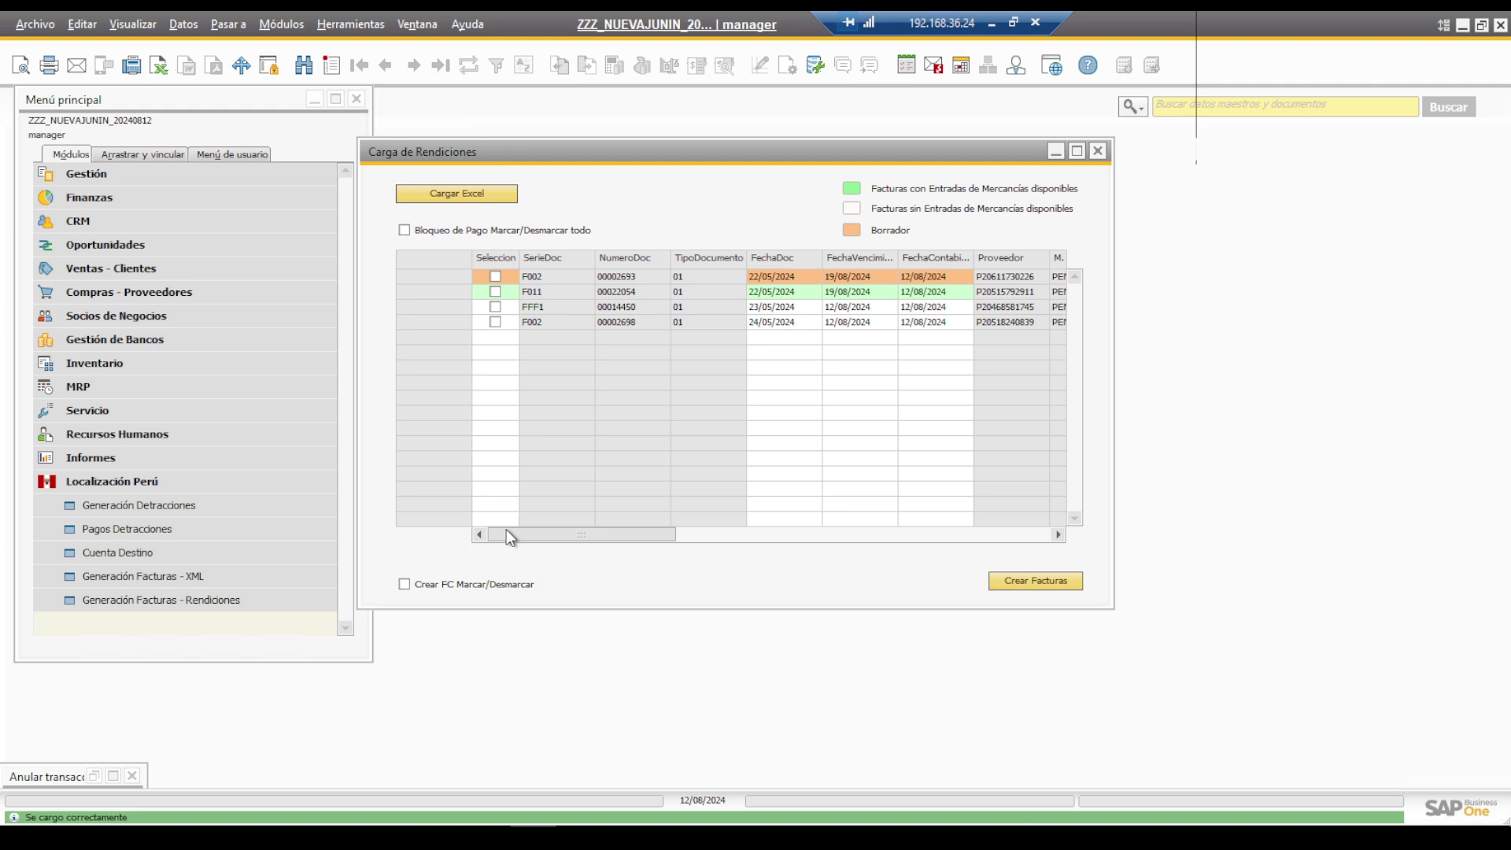
Step: Copy the supplier code from the first invoice row and search for it in the business partner master data
mouse_move(527, 532)
mouse_down()
mouse_move(903, 532)
mouse_move(512, 532)
mouse_up()
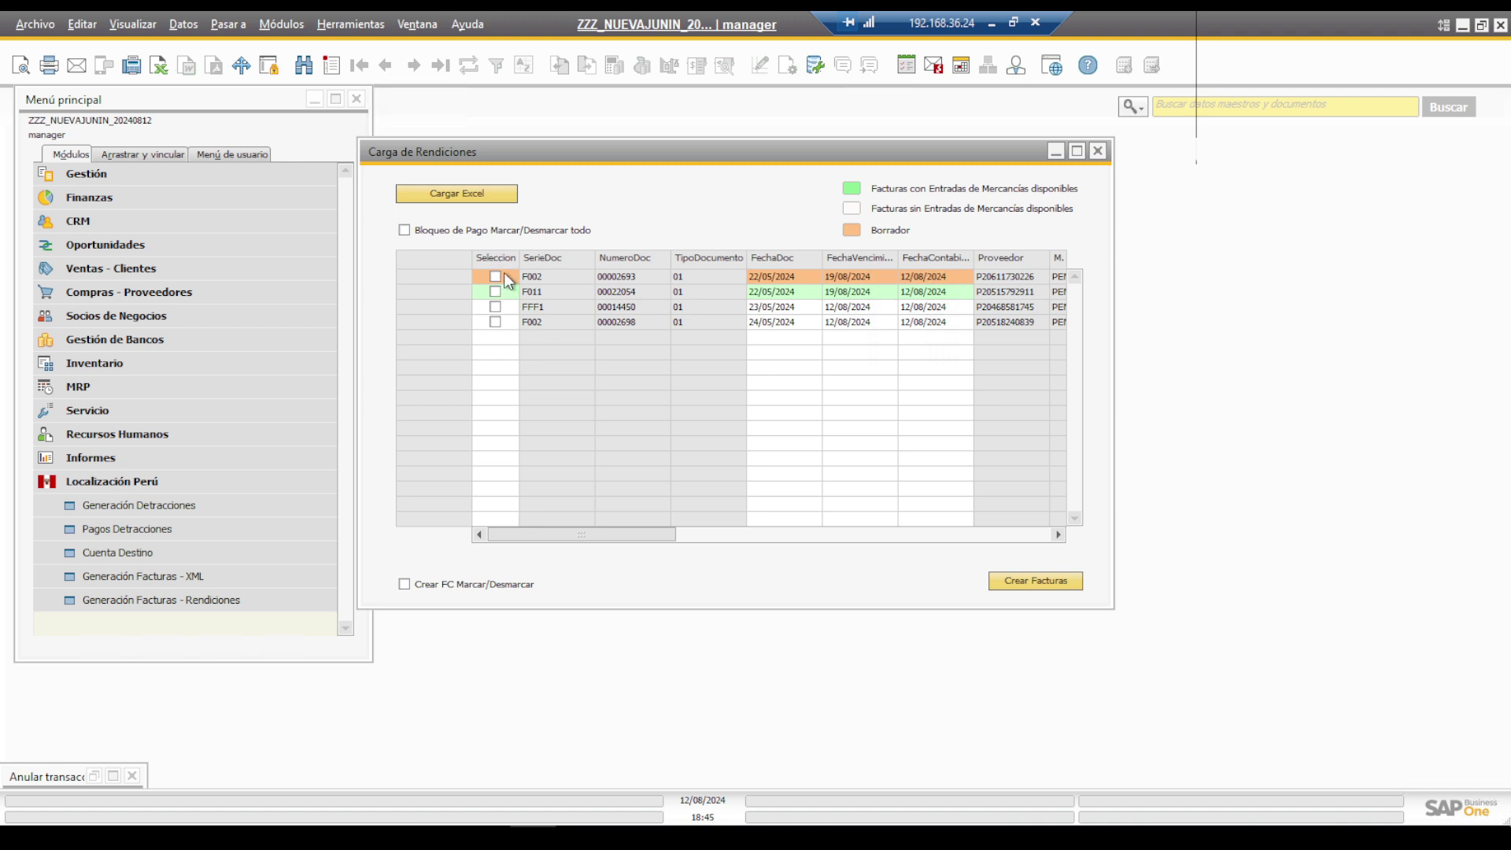
right_click(1004, 284)
click(1056, 296)
click(282, 24)
mouse_move(356, 172)
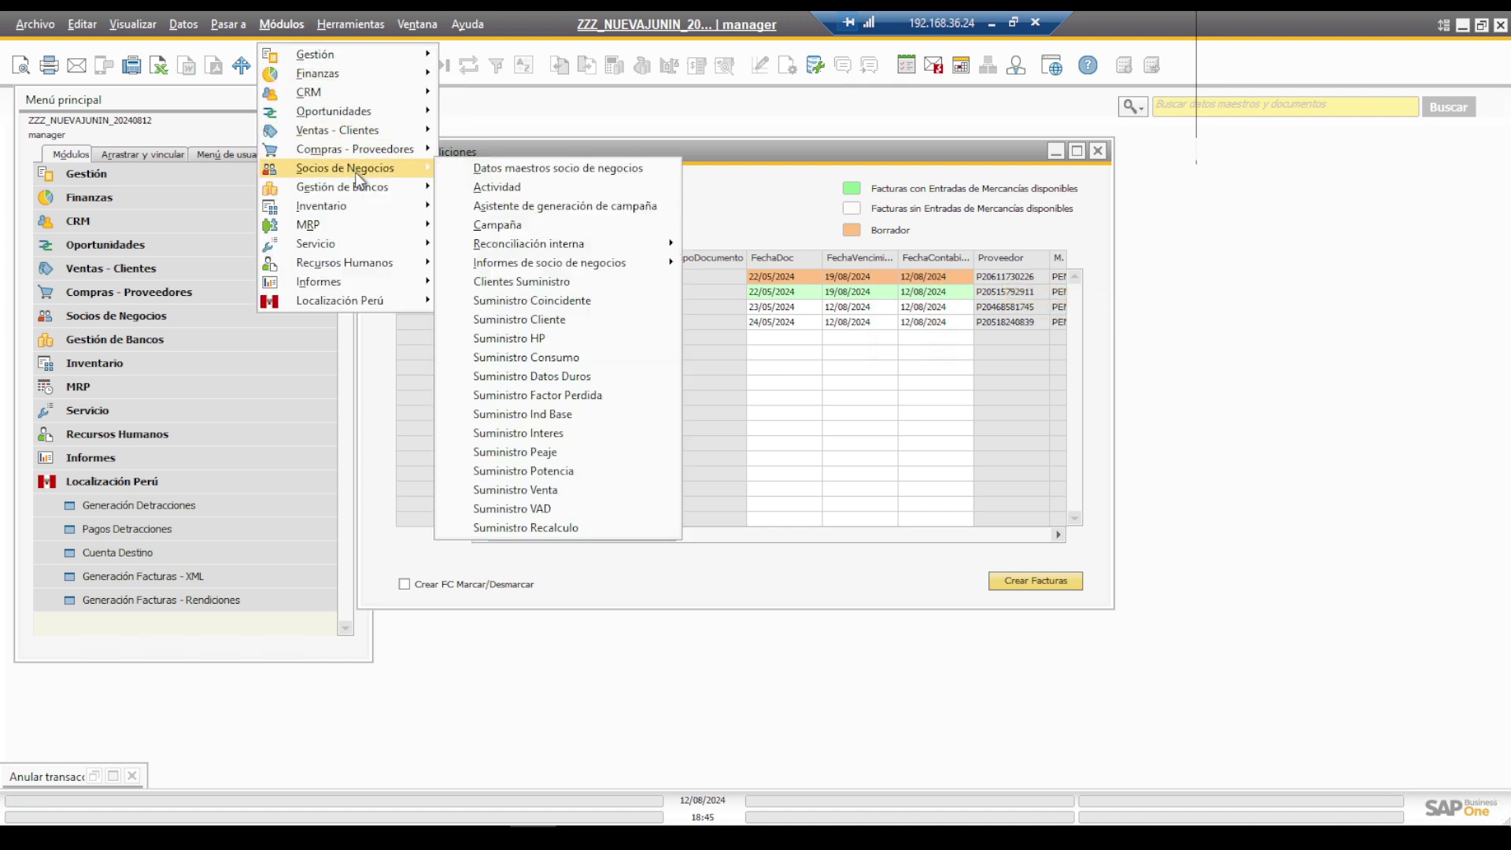
click(461, 170)
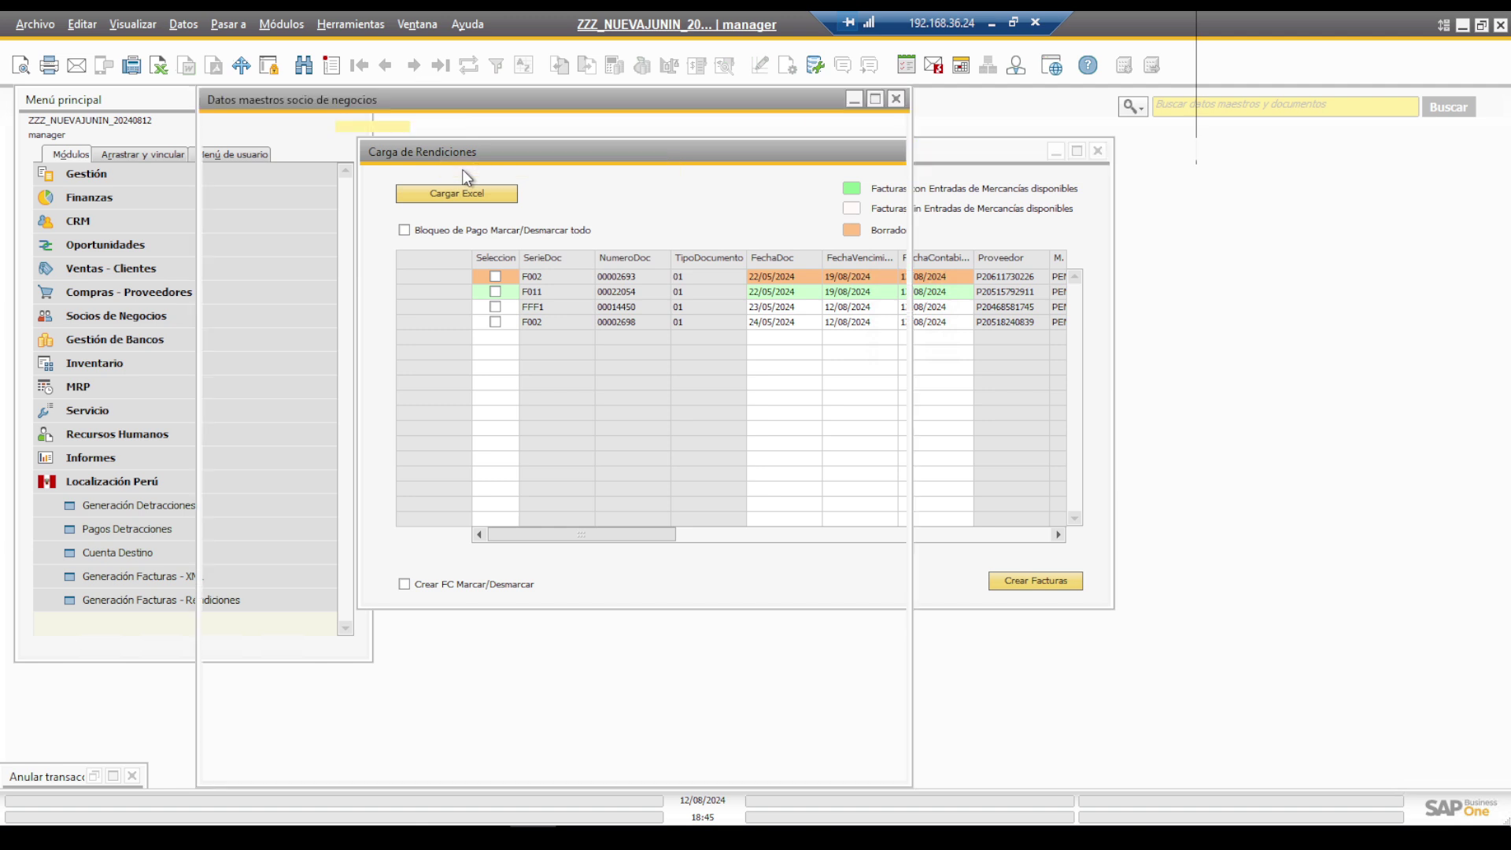
key(ctrl+v)
key(Return)
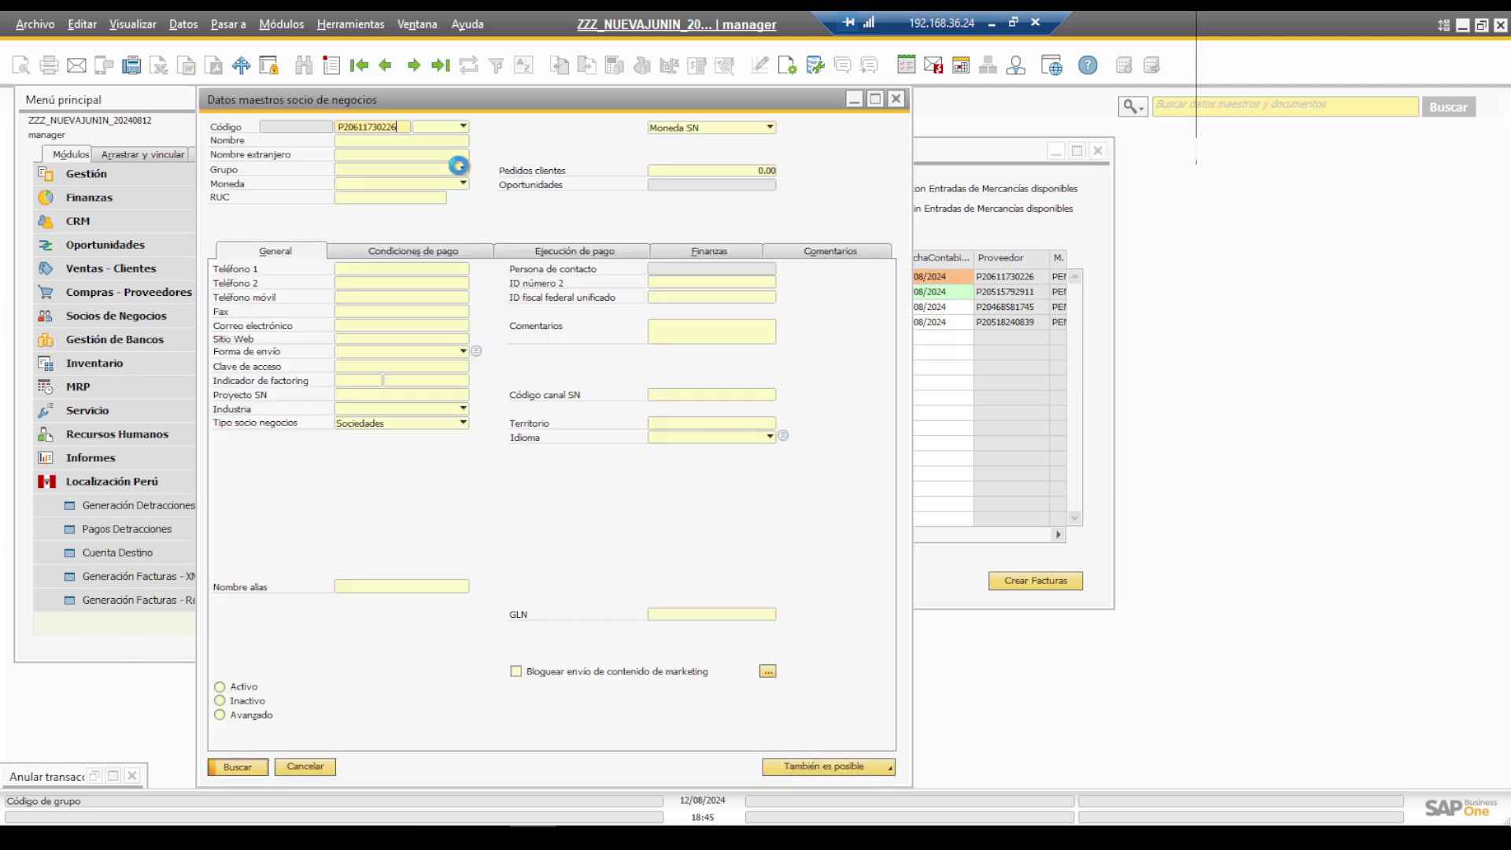
Step: Display the supplier's user-defined fields to check its Afecto a Retencion setting, and close the business partner master data
click(132, 24)
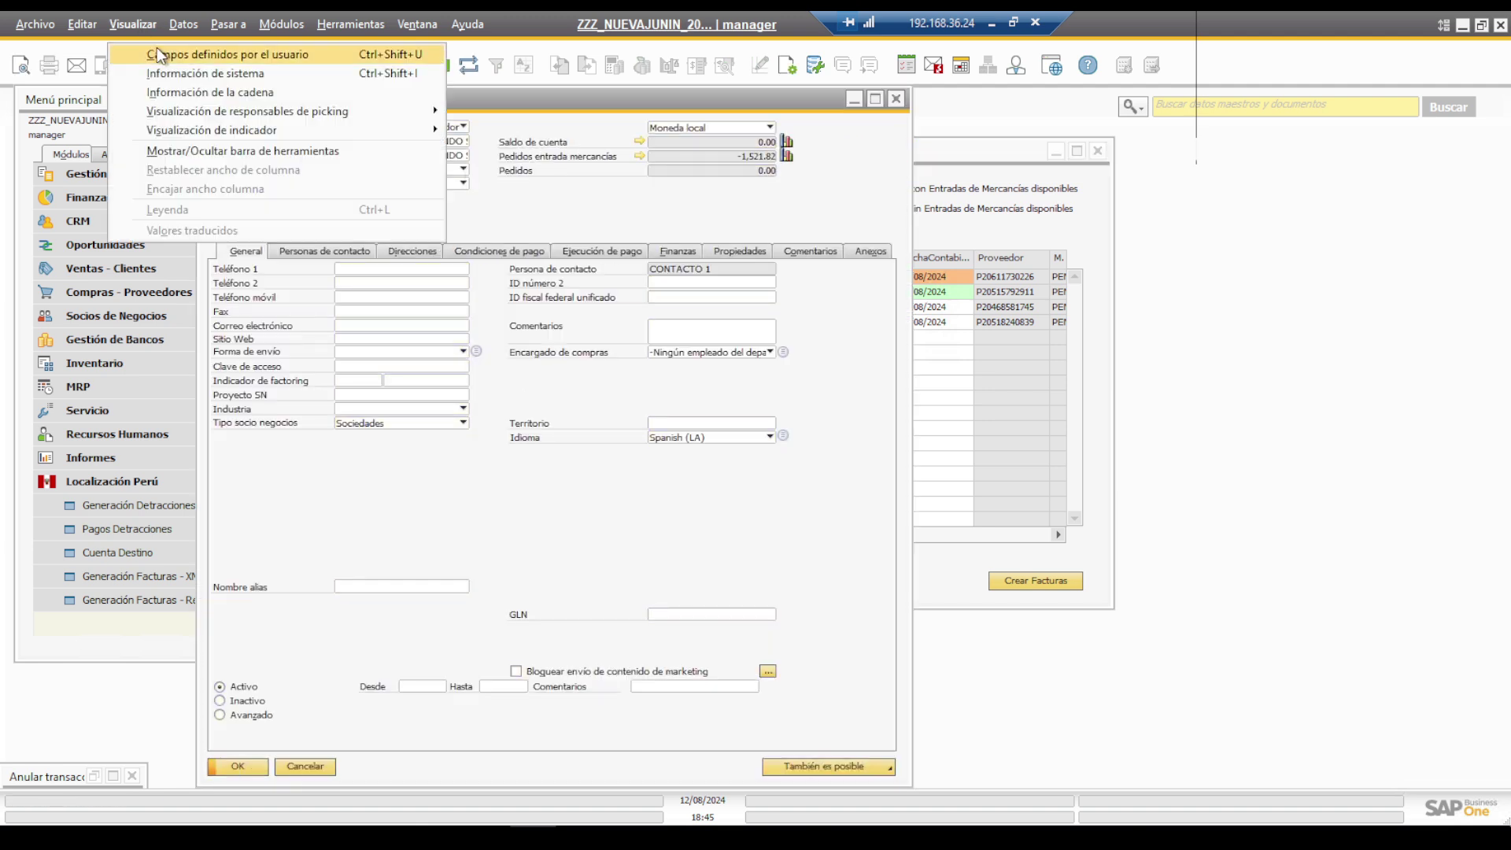
click(157, 49)
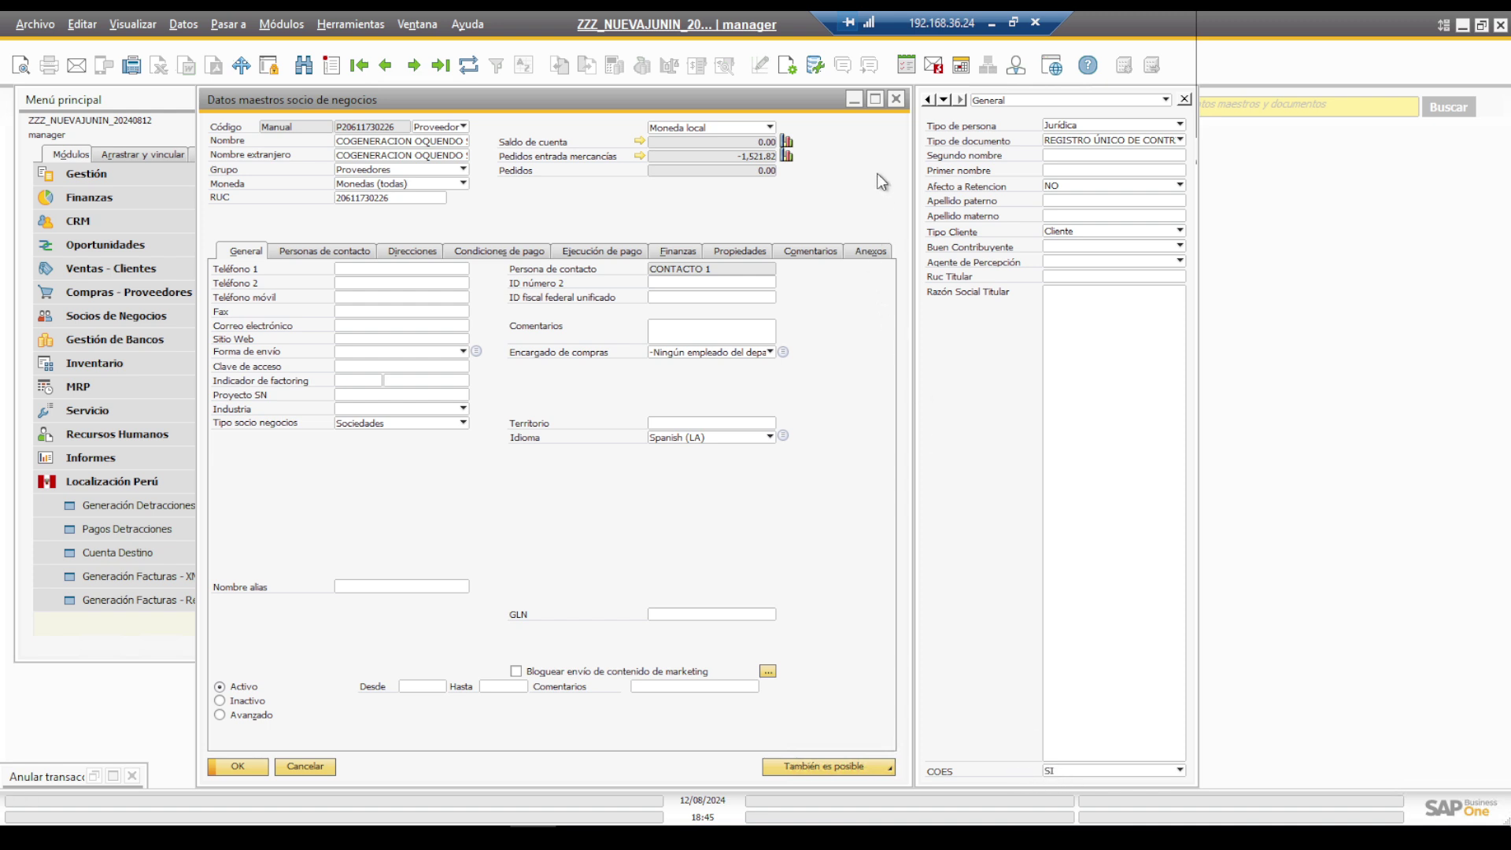
click(895, 100)
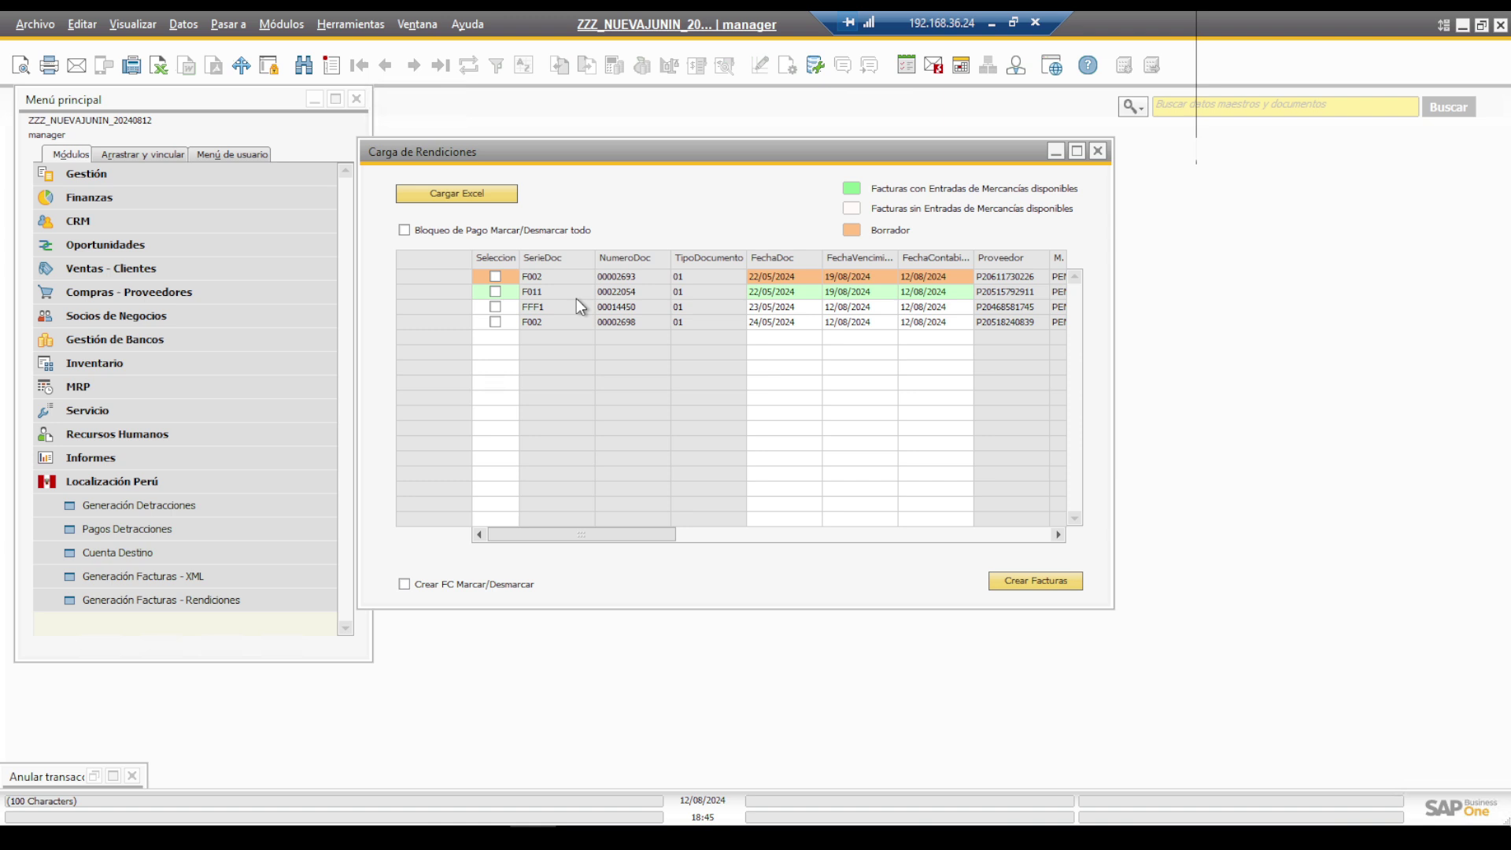
Step: Apply Bloqueo de Pago to all rows, select only the first invoice marked as Borrador, and create it
drag(634, 538, 555, 527)
click(496, 280)
drag(622, 538, 957, 479)
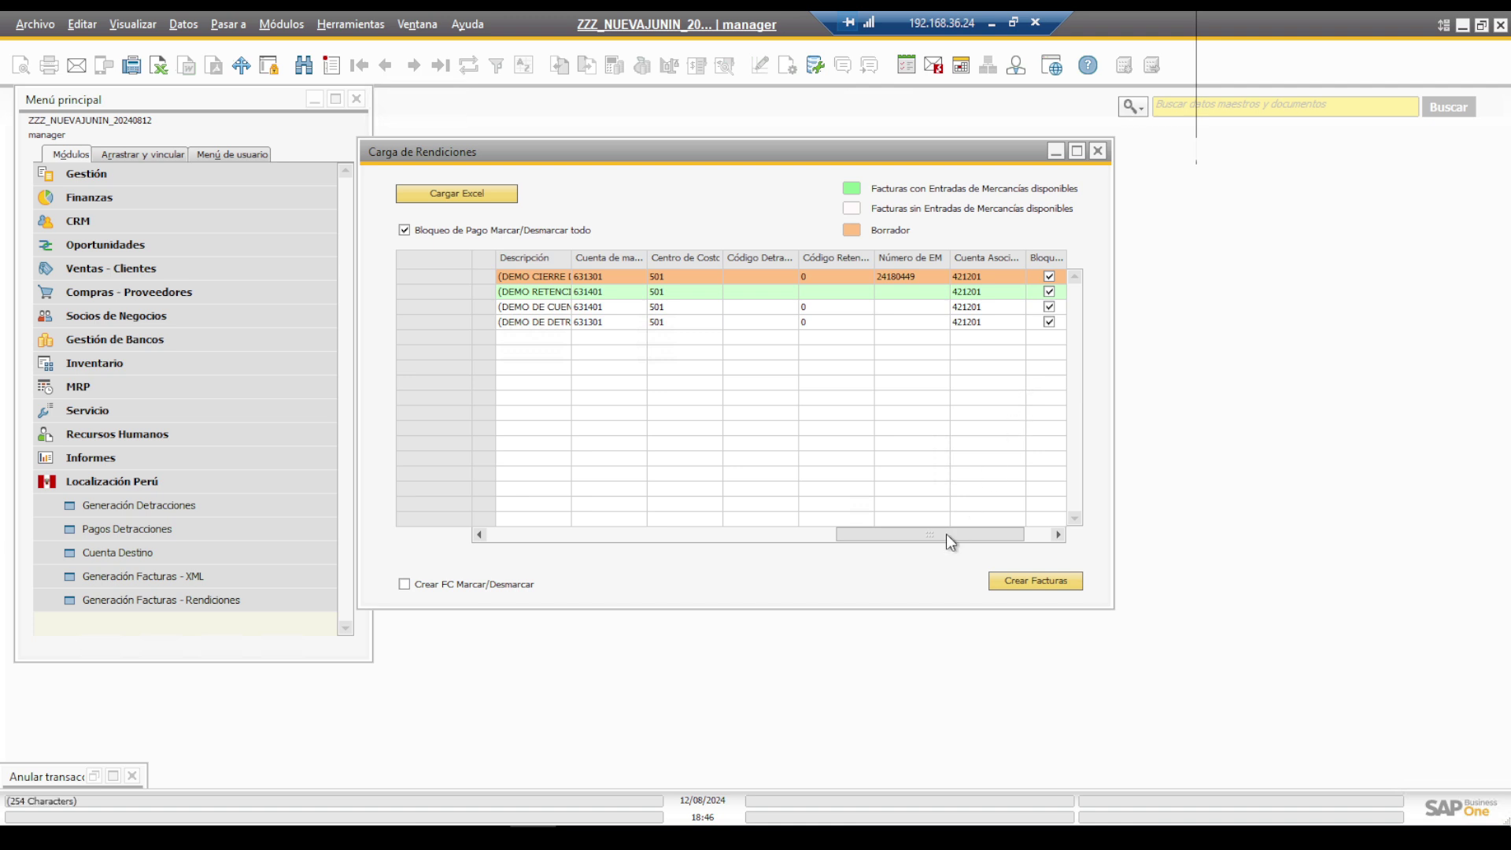
drag(944, 537, 577, 536)
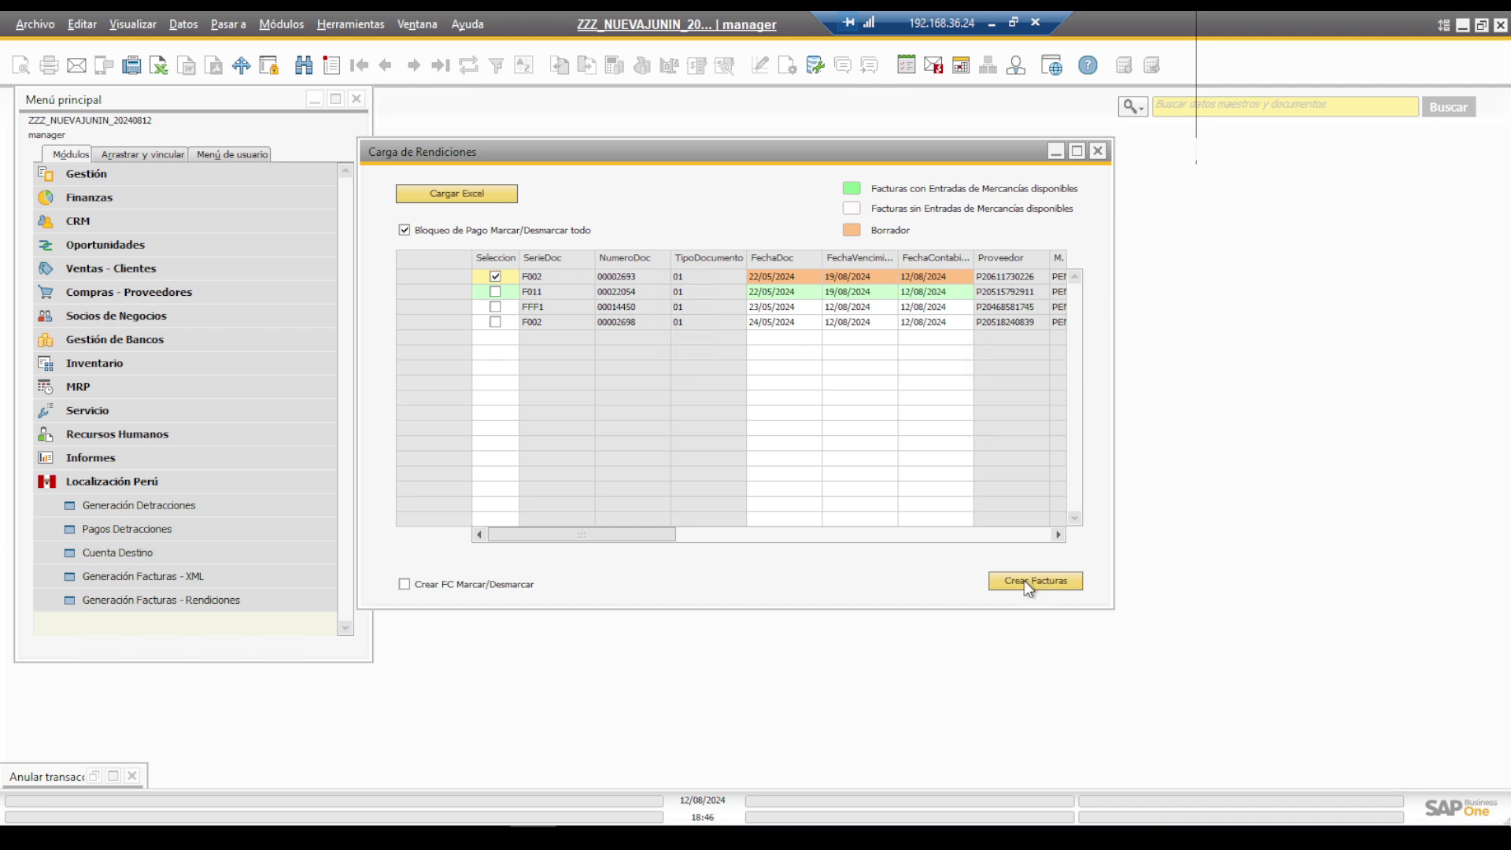
click(1000, 581)
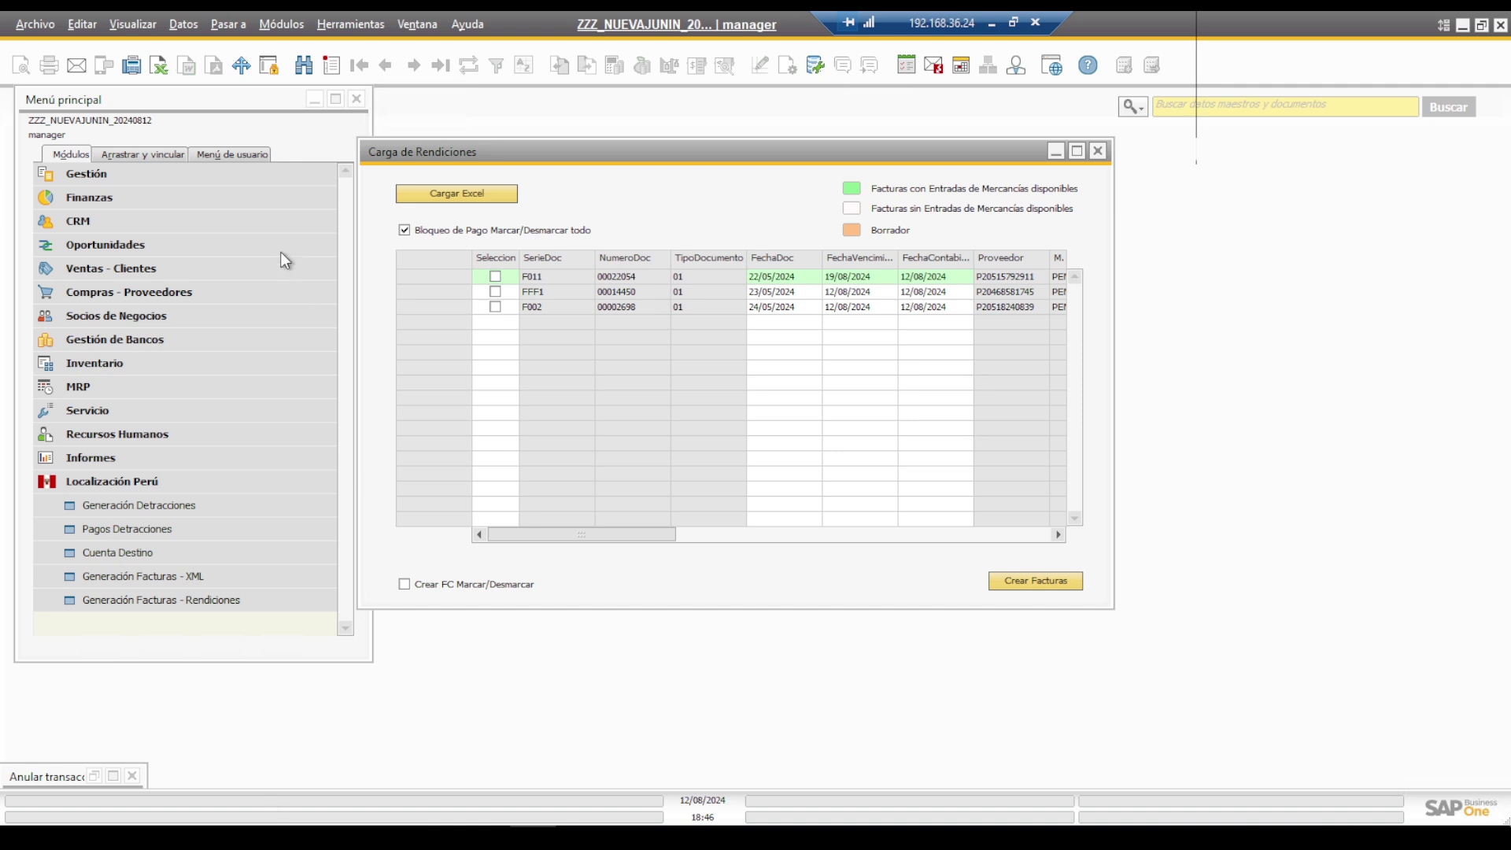
Step: Run the purchasing draft document report for the manager user's Fact.proveedores and open the listed supplier invoice draft
click(284, 25)
mouse_move(334, 146)
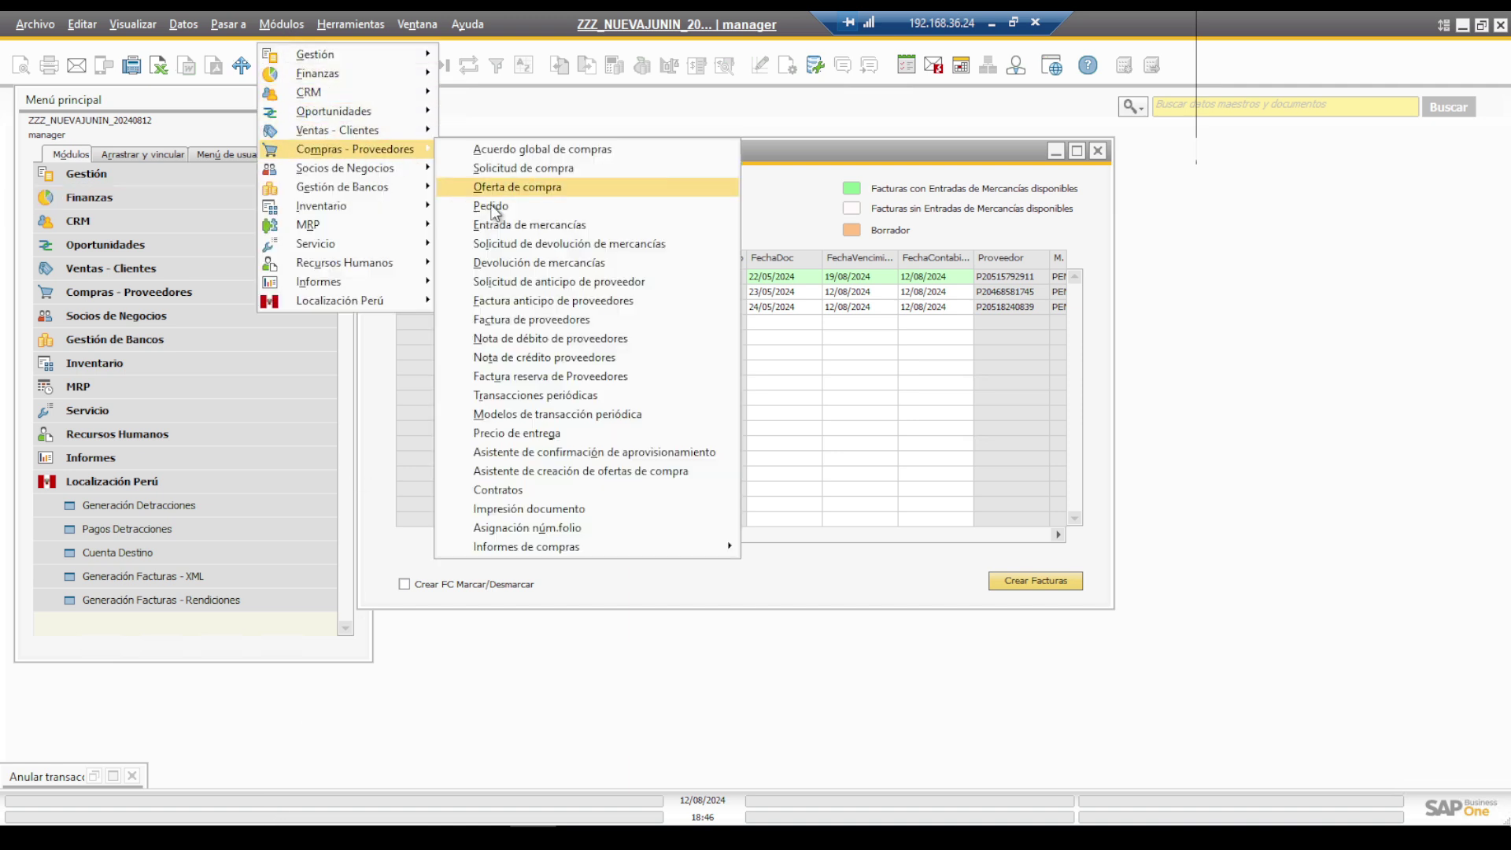
mouse_move(639, 553)
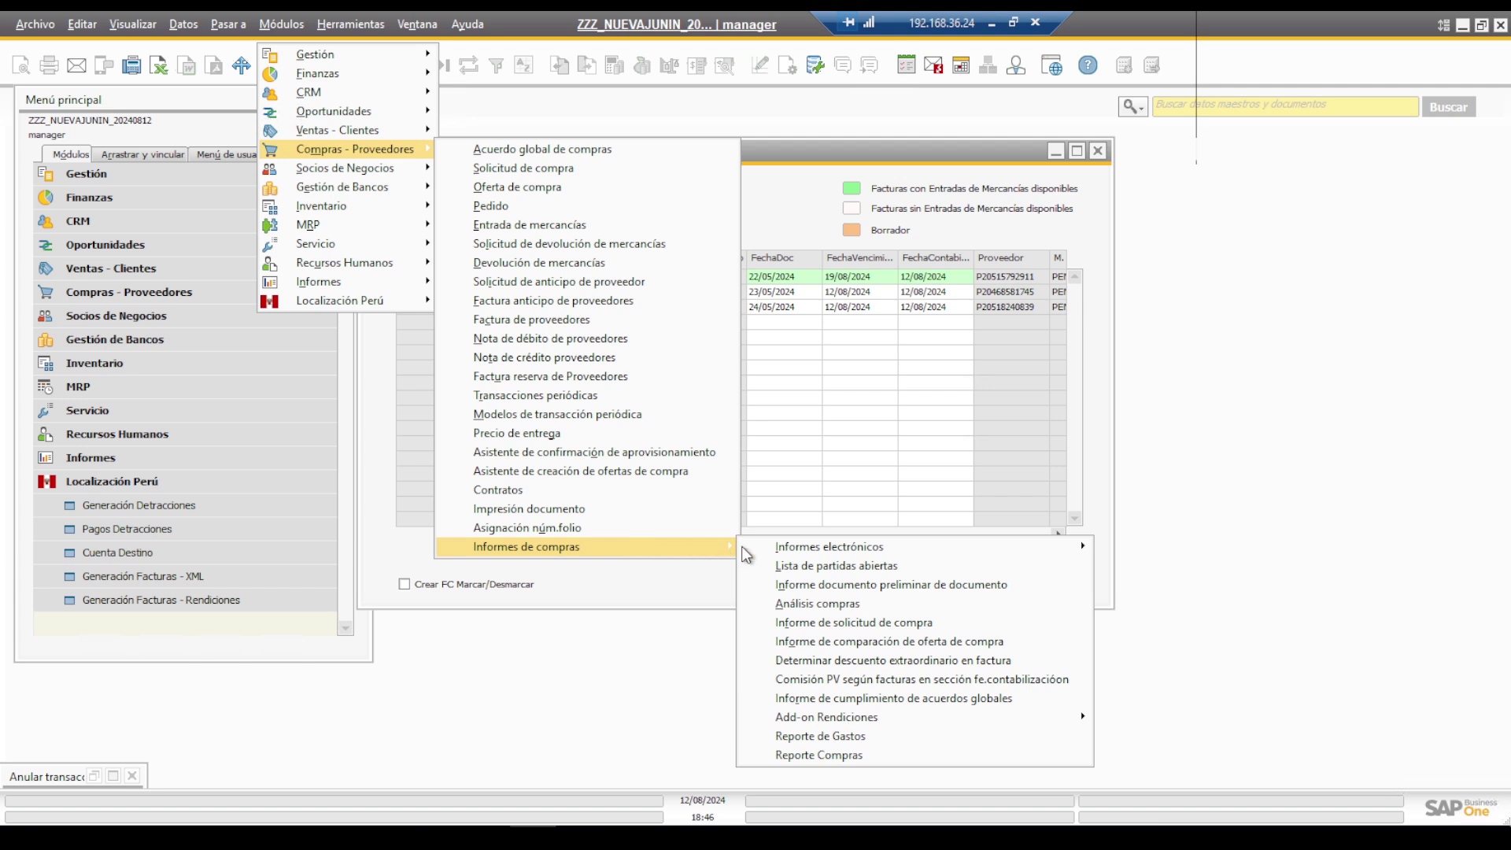
click(795, 587)
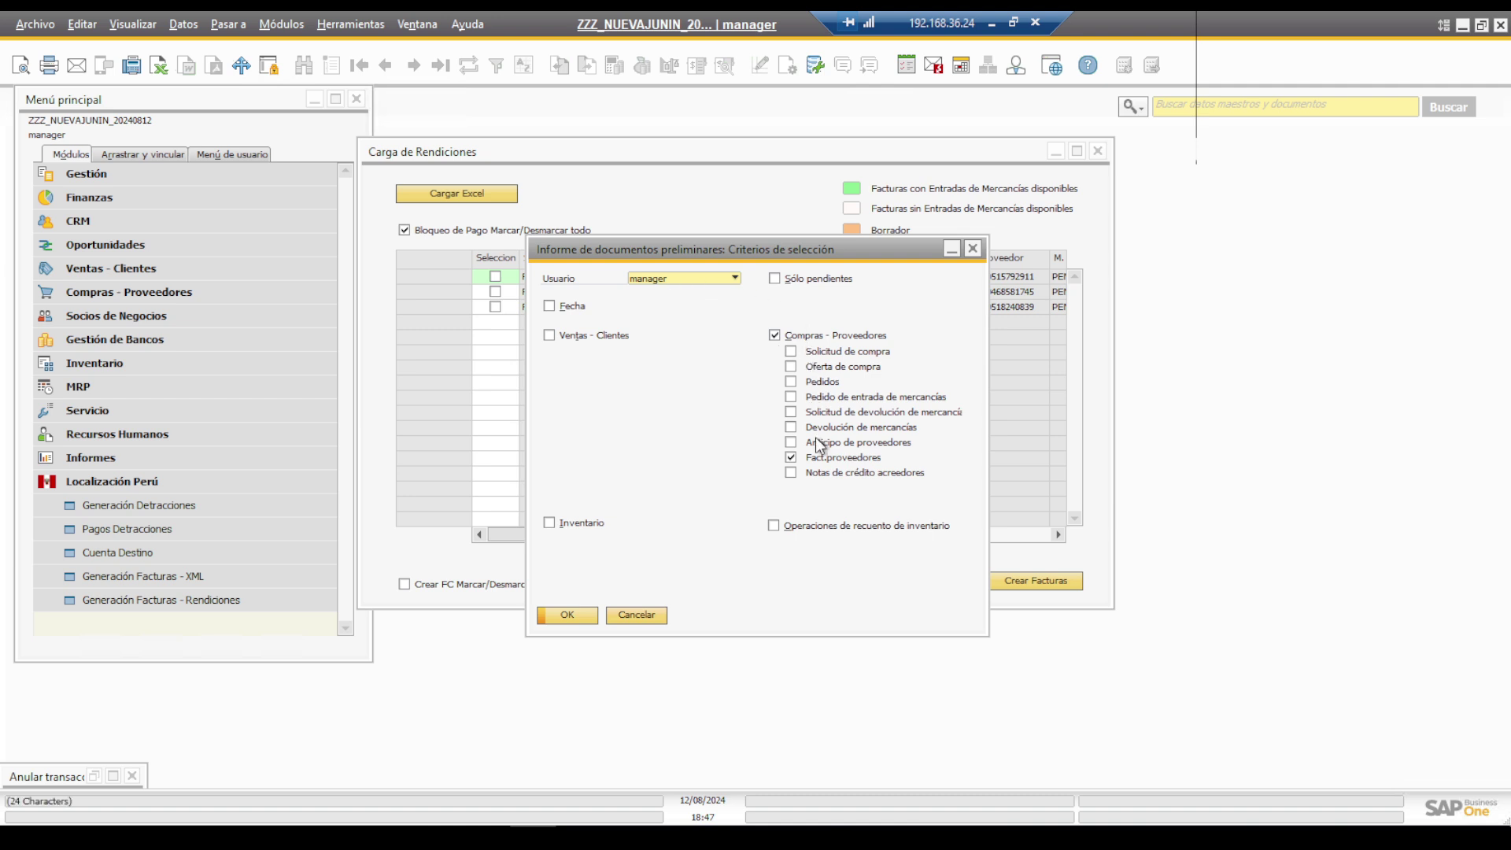
click(563, 613)
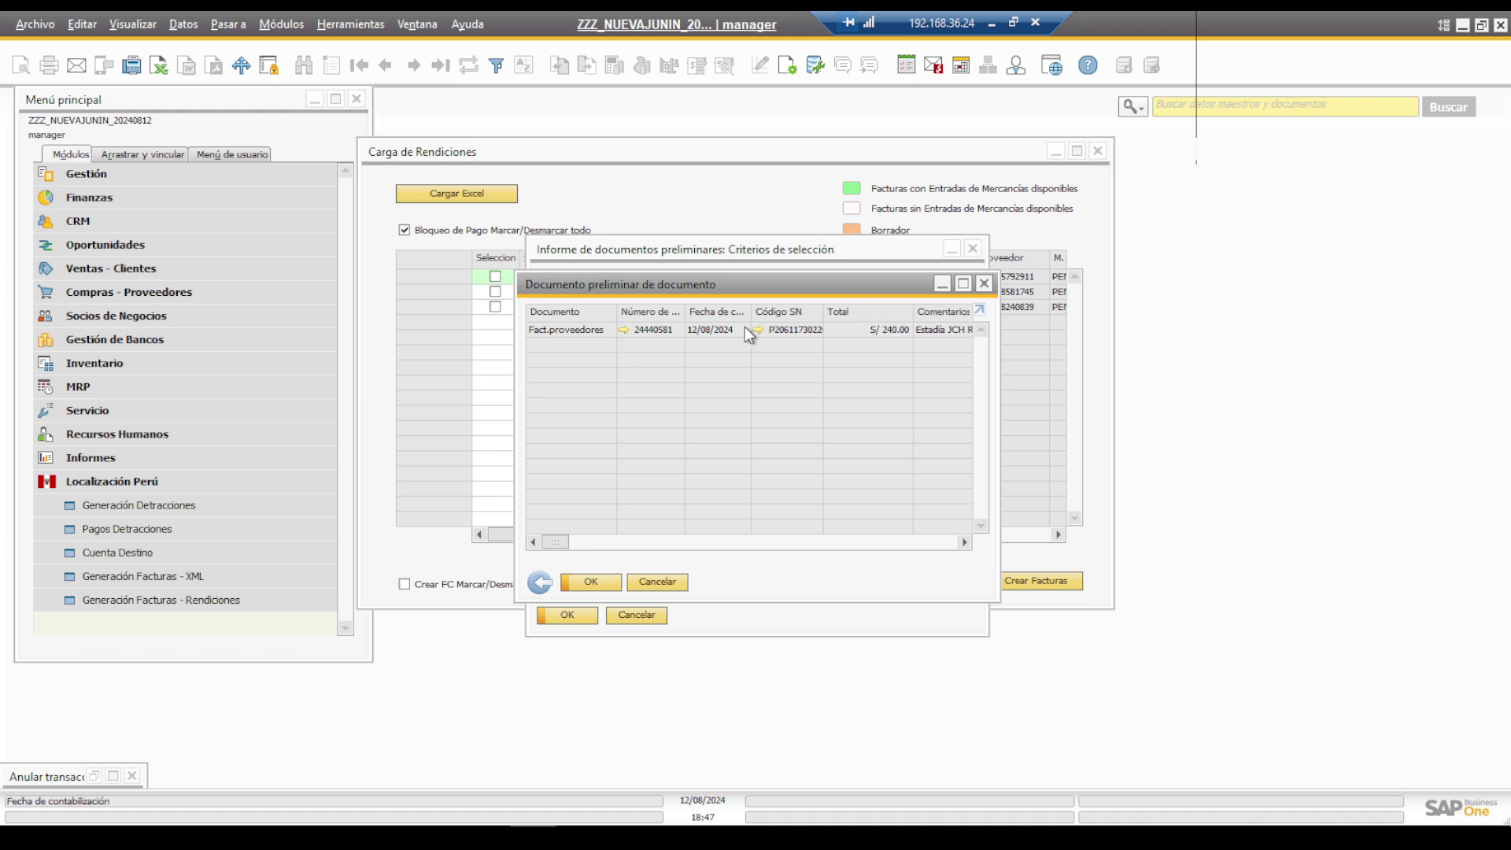
click(626, 332)
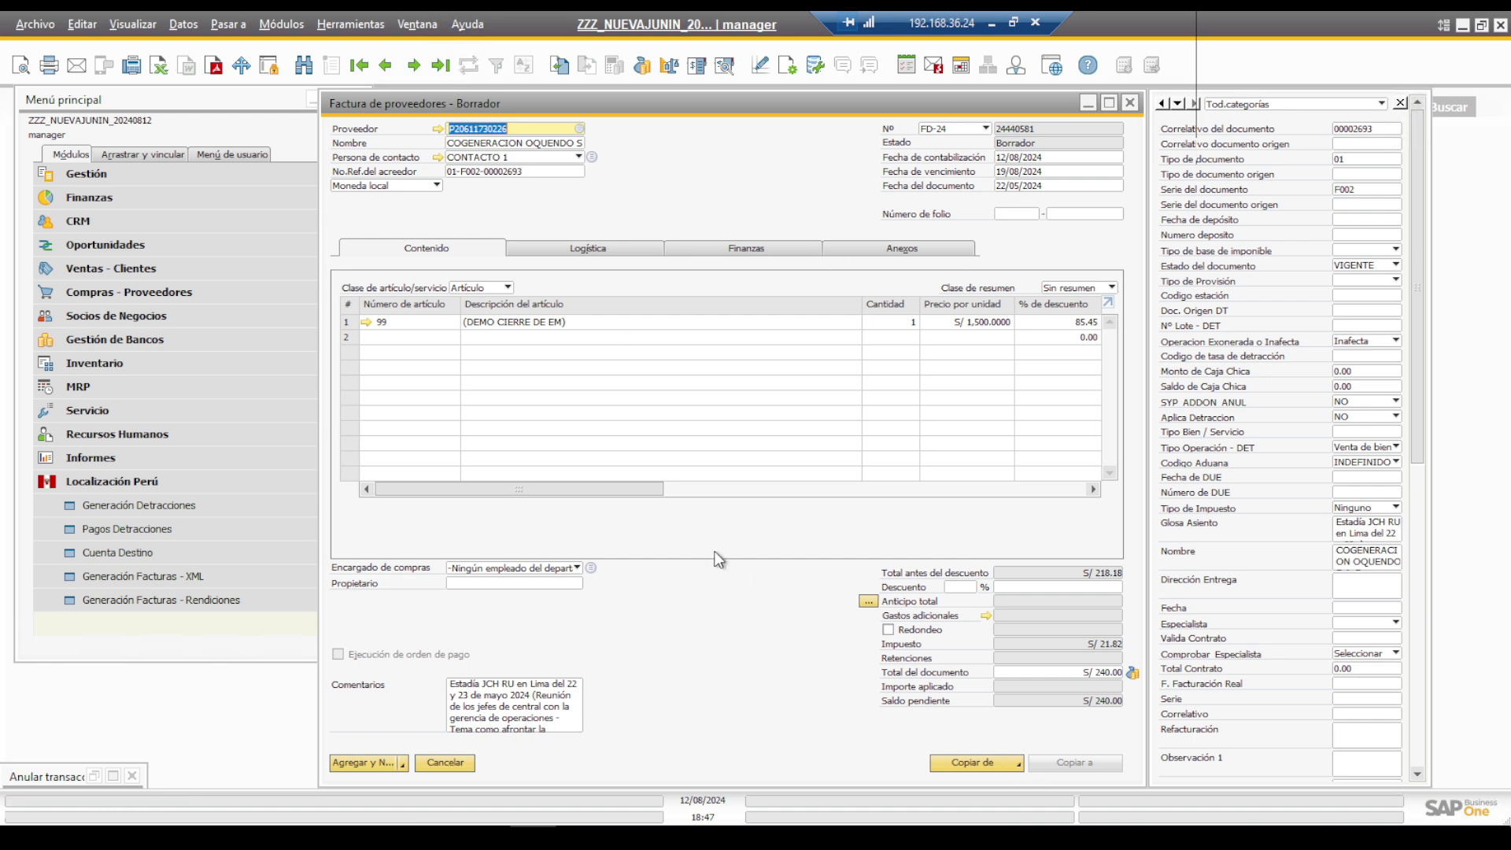
Step: Review the draft invoice's item lines, payment block in Finanzas and attached file in Anexos
mouse_move(581, 493)
mouse_down()
mouse_move(781, 493)
mouse_move(507, 506)
mouse_move(763, 476)
mouse_move(988, 474)
mouse_move(589, 505)
mouse_up()
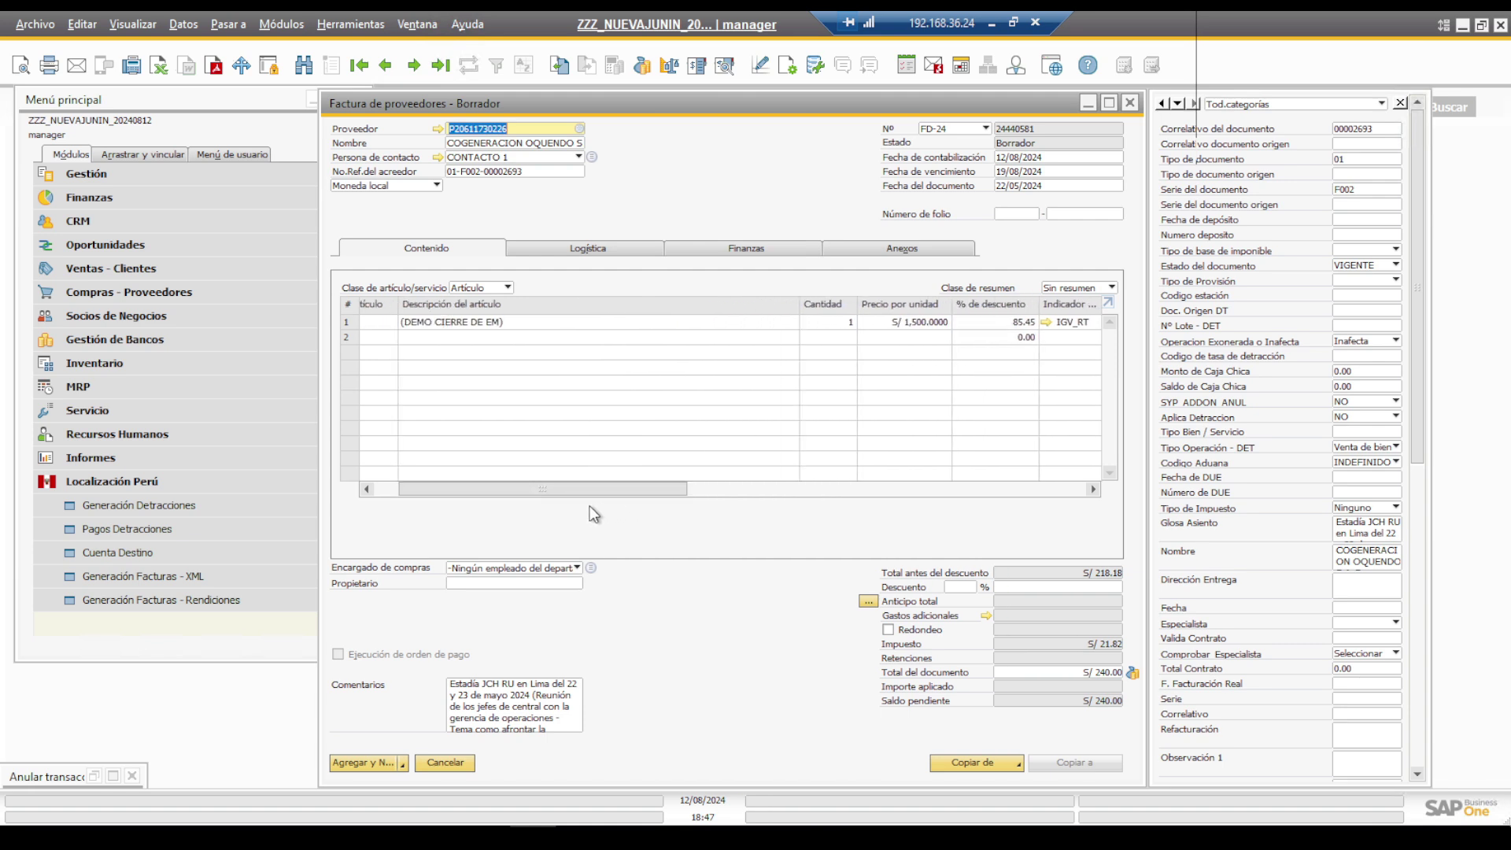
click(762, 248)
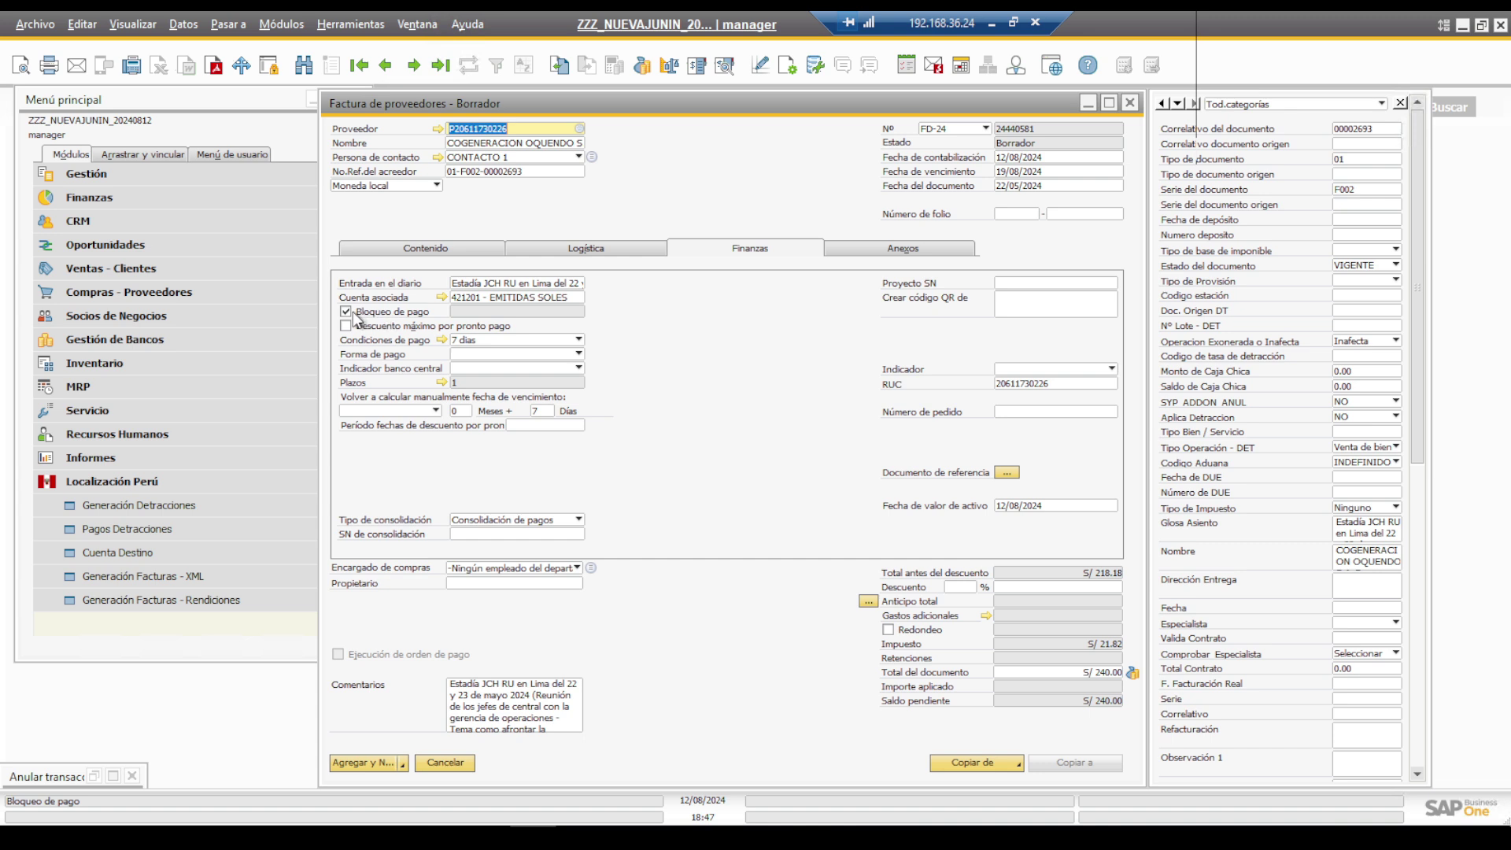
click(840, 250)
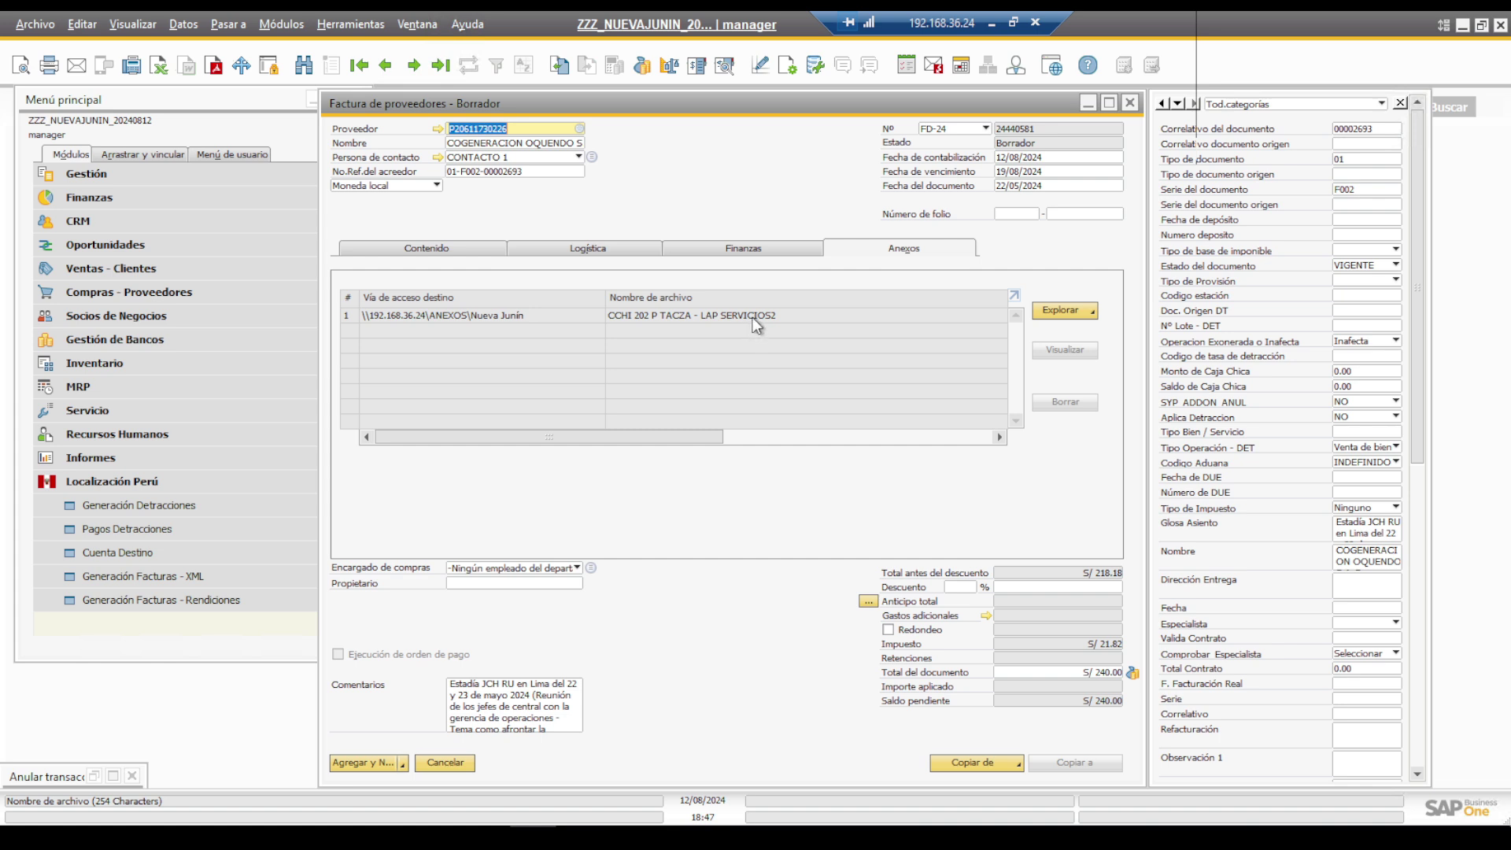
click(465, 252)
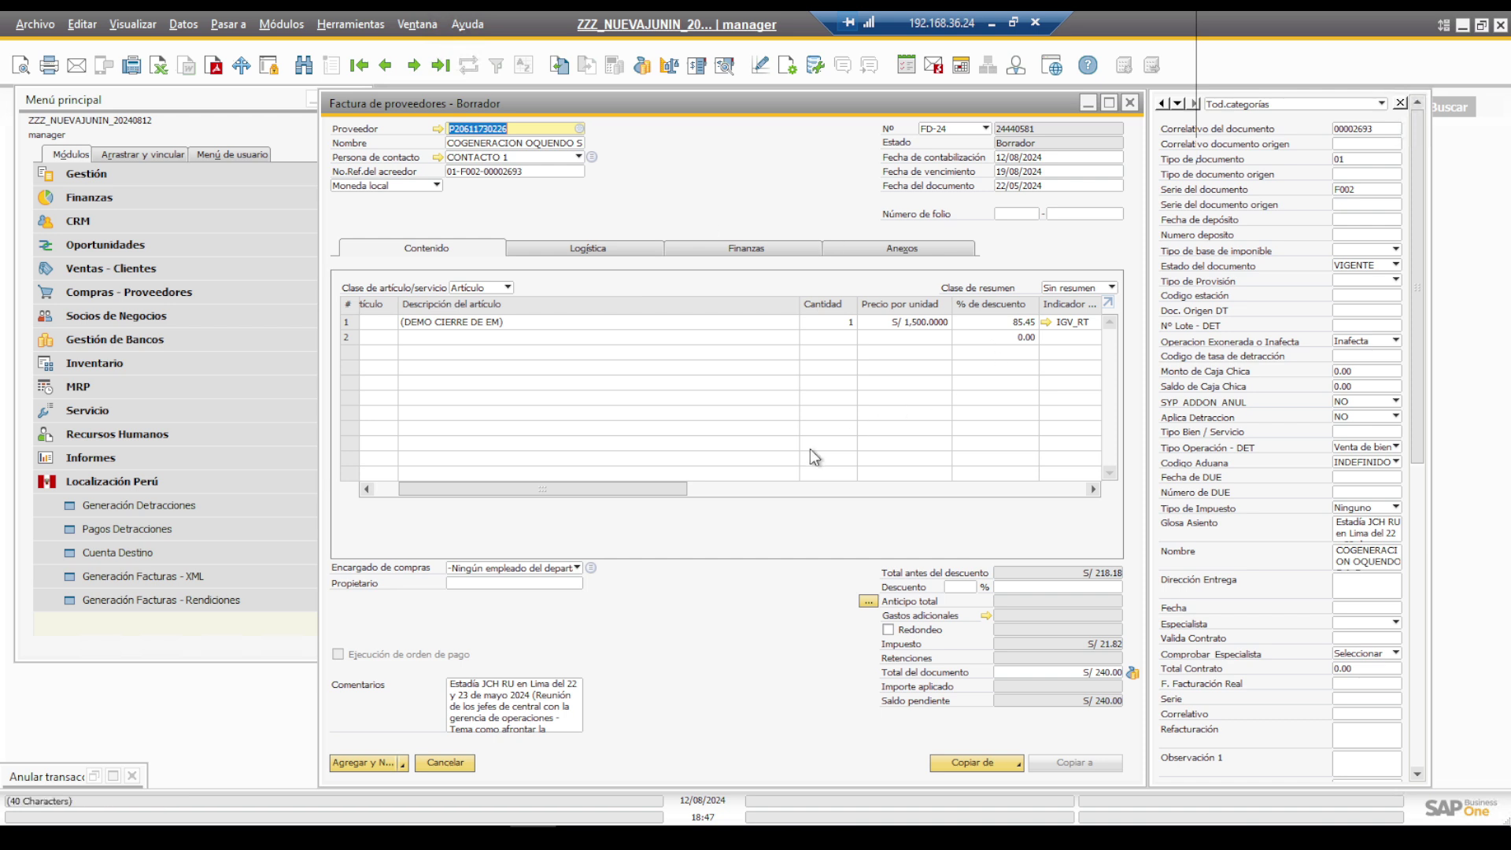
Step: Add the draft supplier invoice and submit its FD RC authorization request with the comment "test1"
click(367, 762)
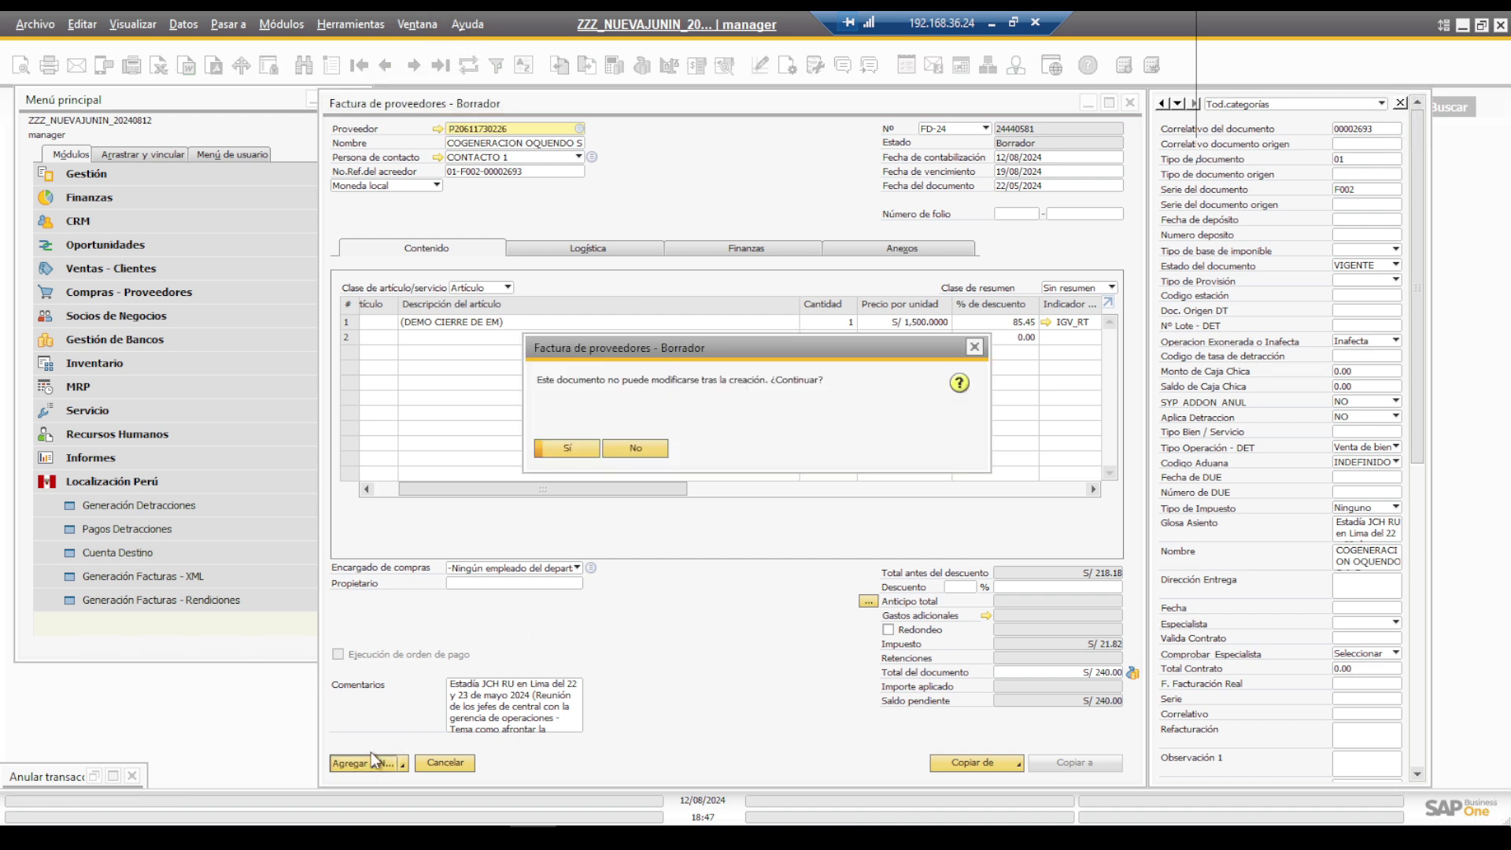
click(567, 449)
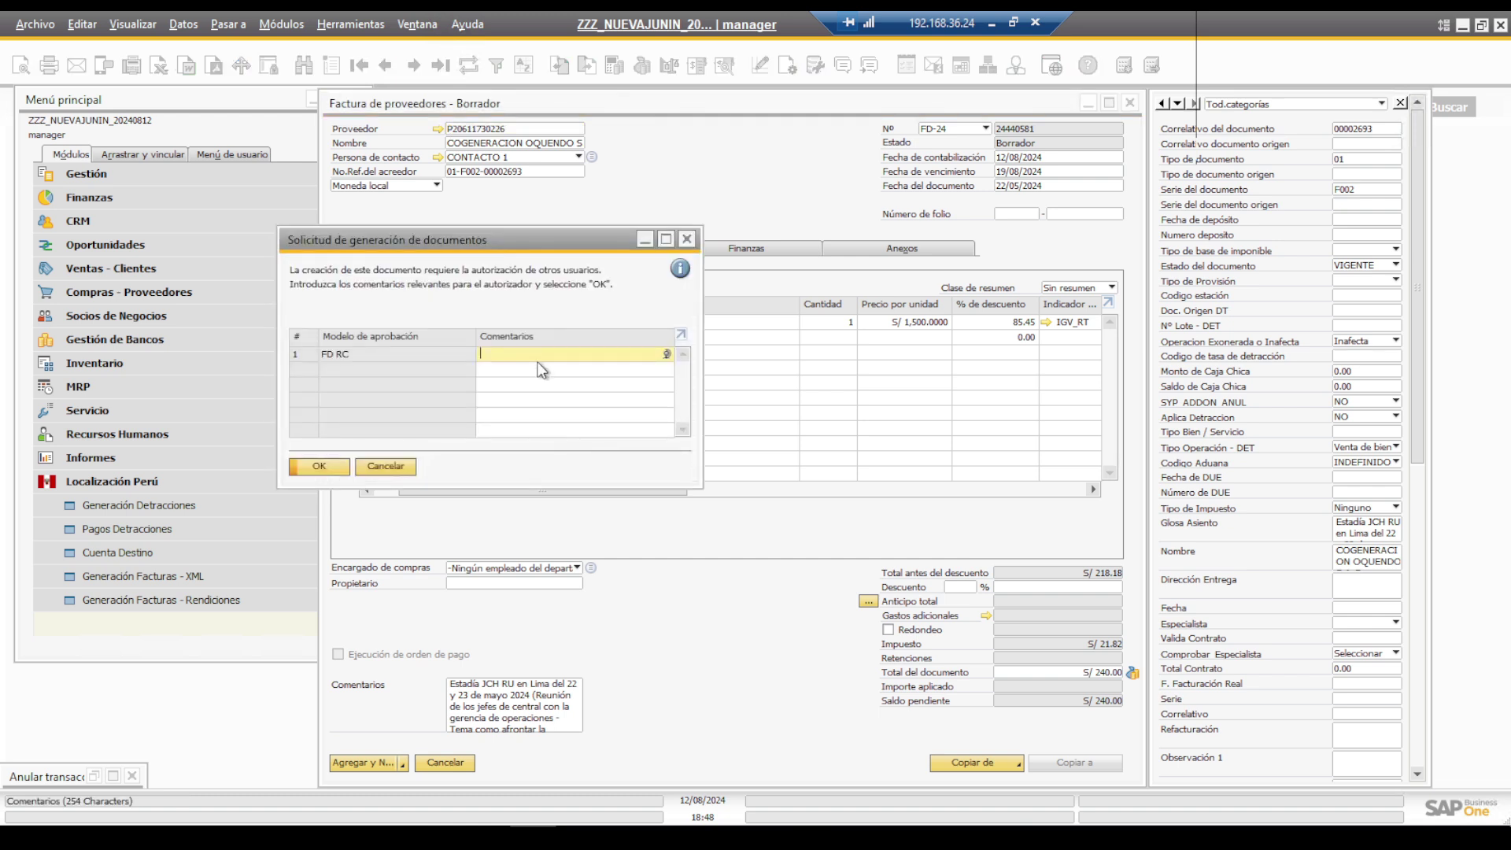
text(test1)
click(323, 469)
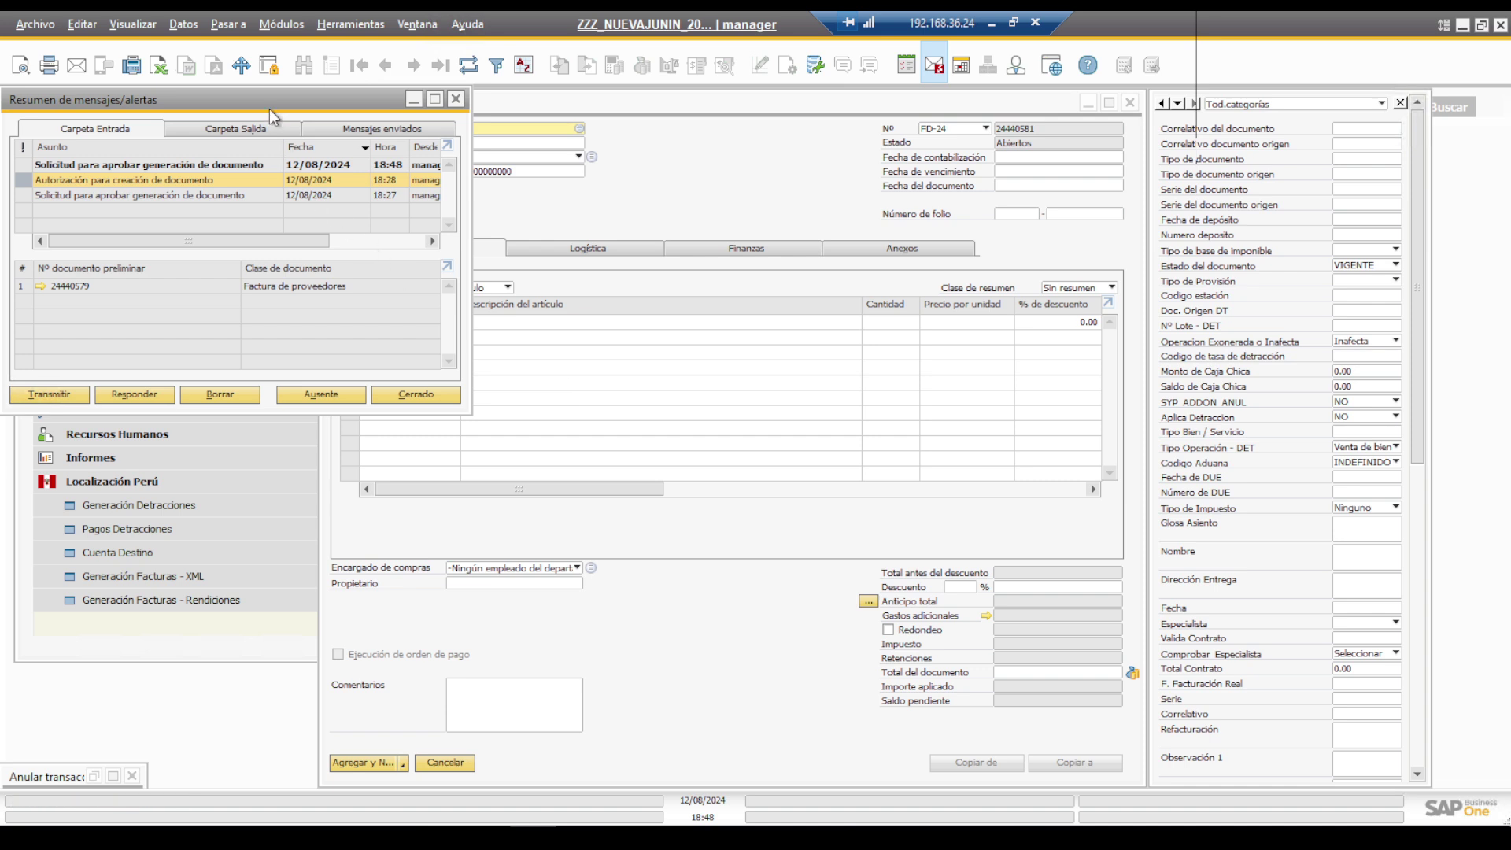
Step: Open the newest approval request from the message alerts and set its decision to Autorizado
drag(270, 107, 488, 200)
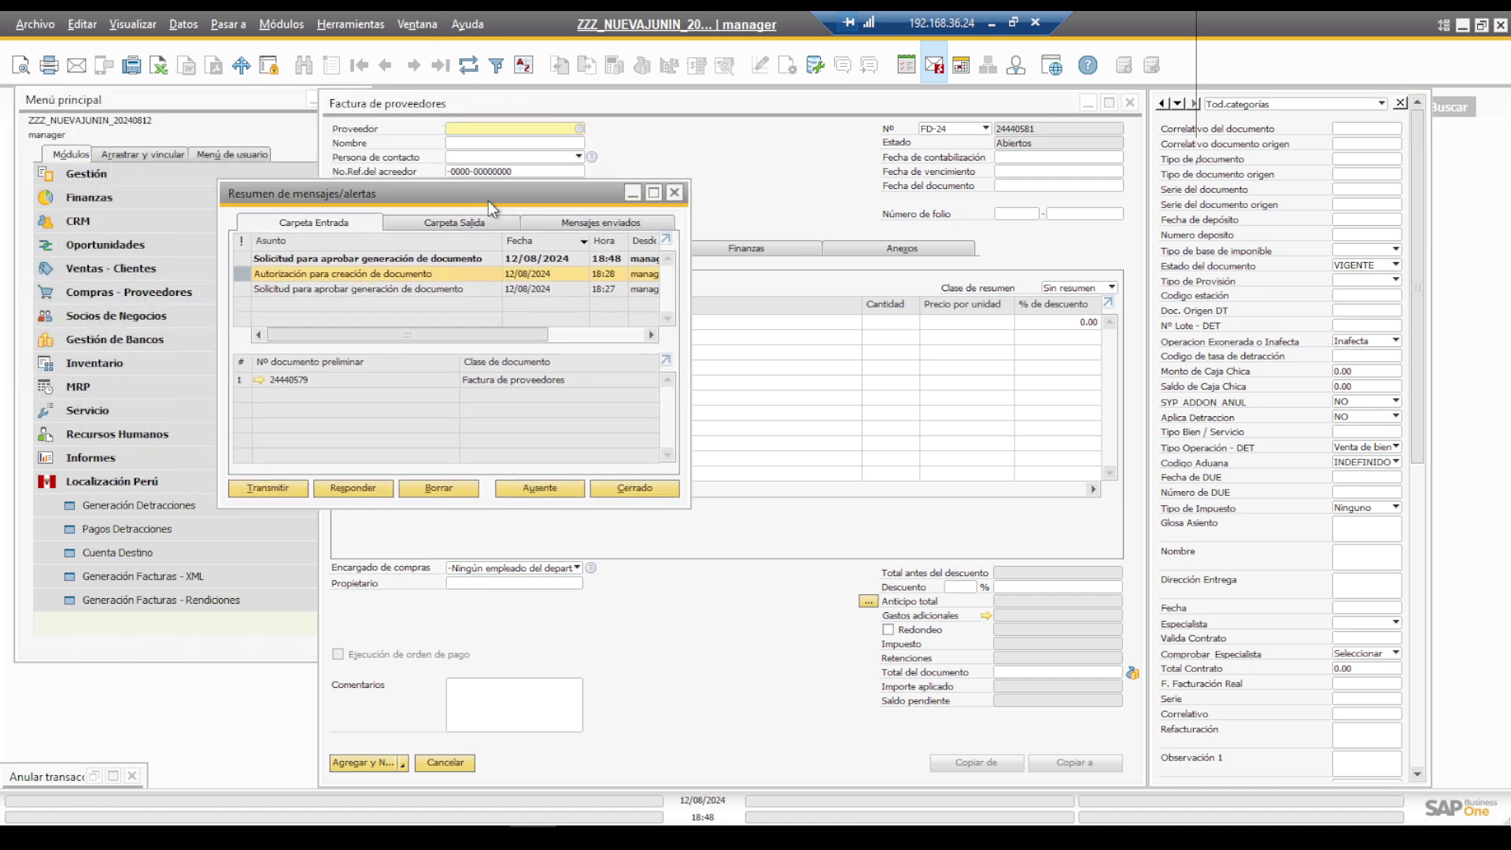
click(389, 258)
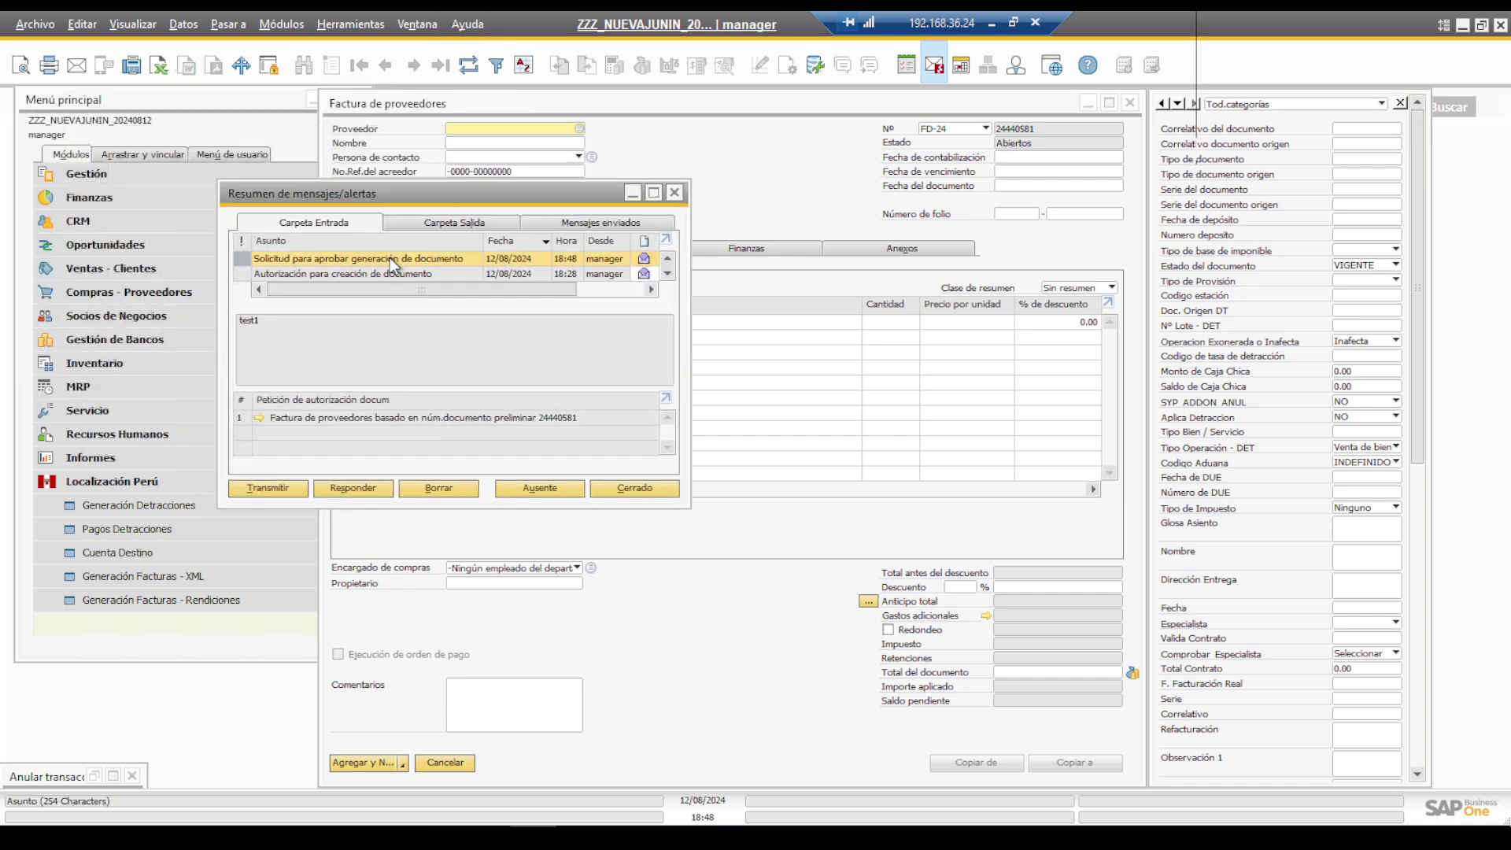
click(258, 420)
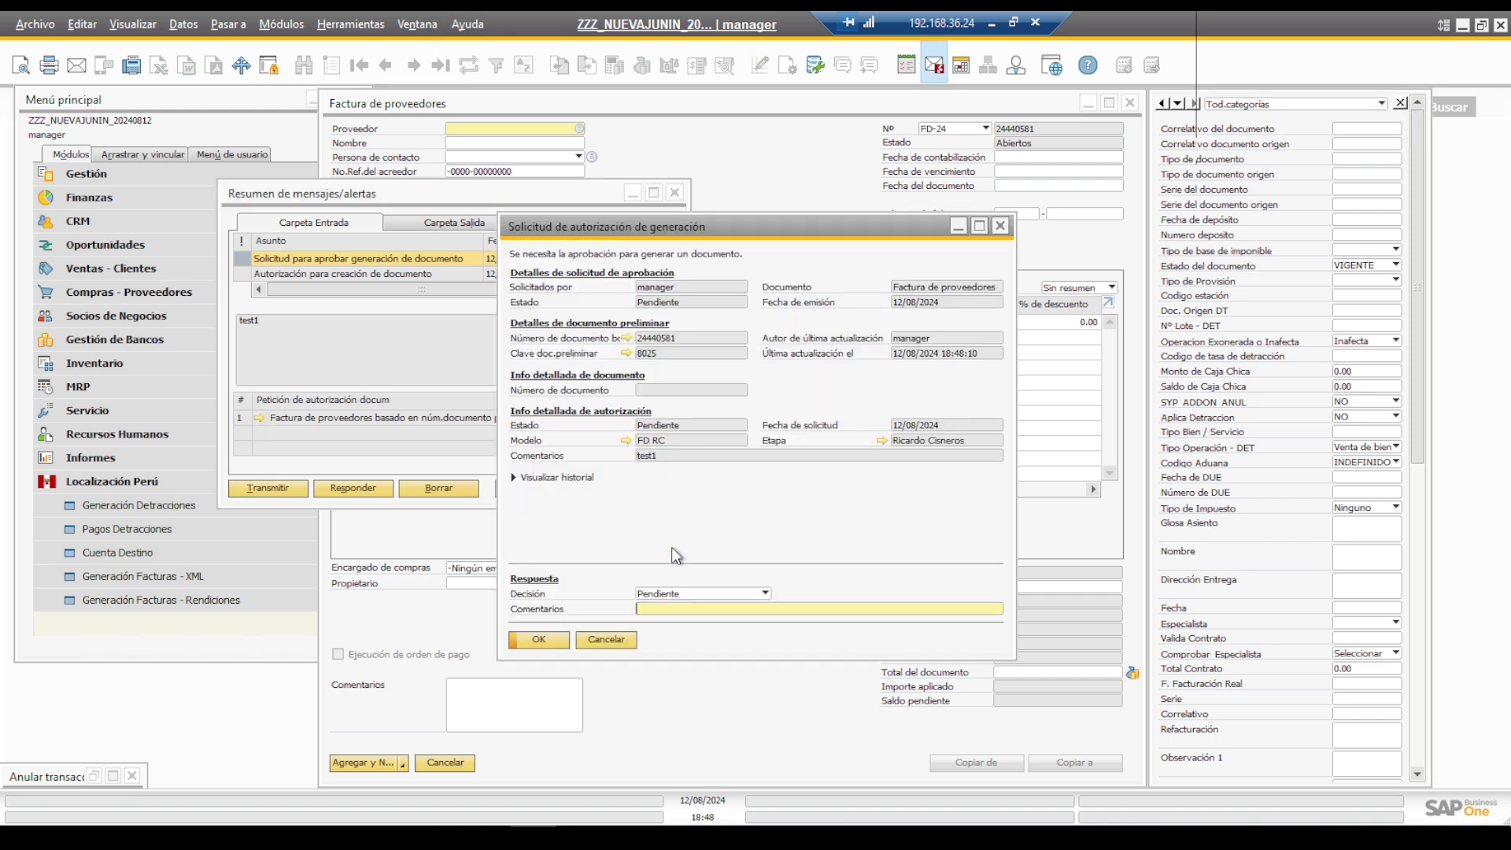
click(677, 593)
click(673, 617)
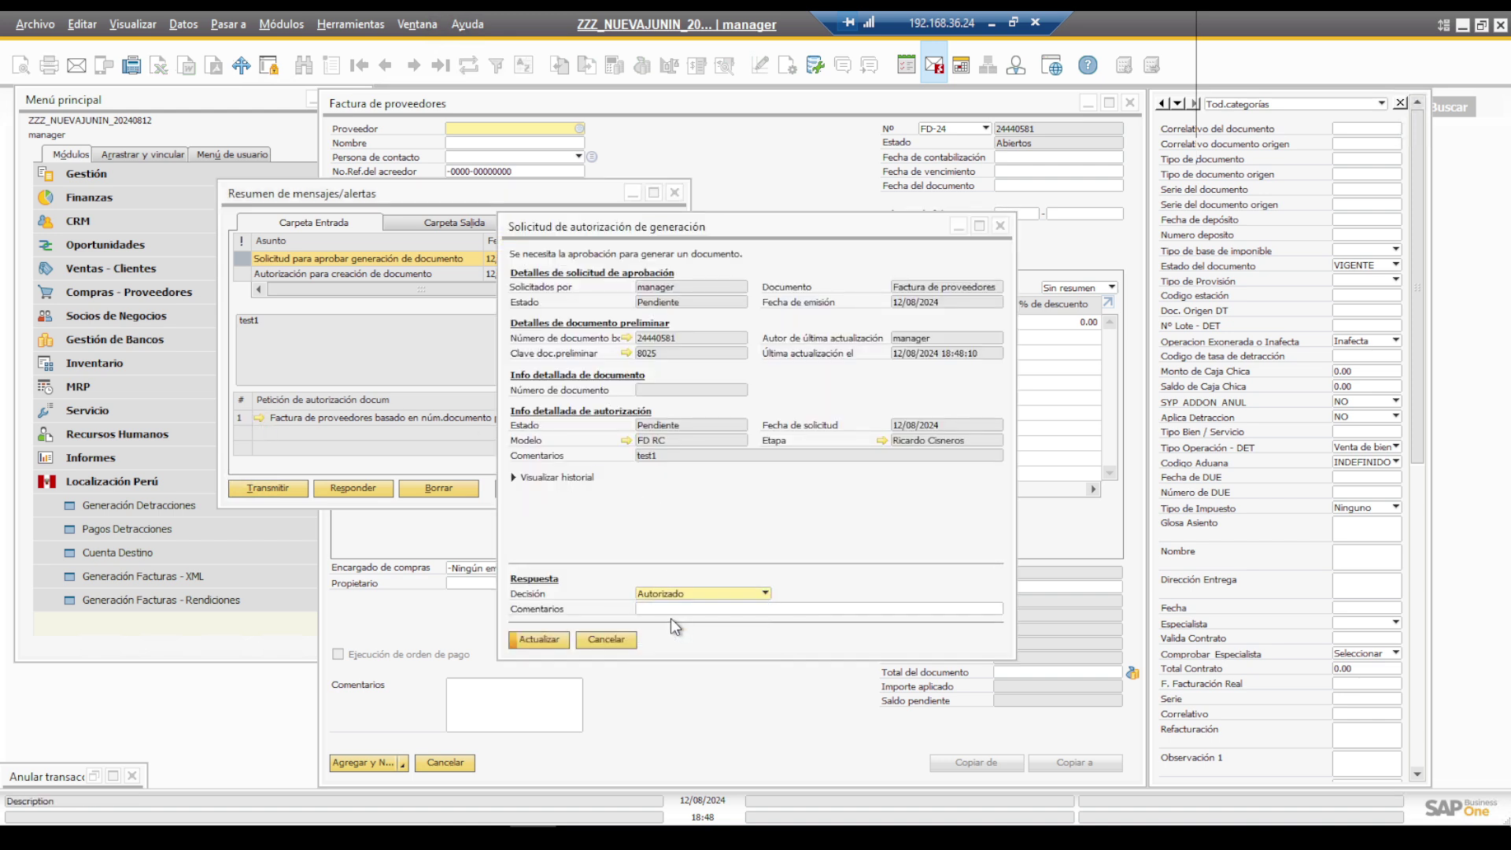
click(540, 637)
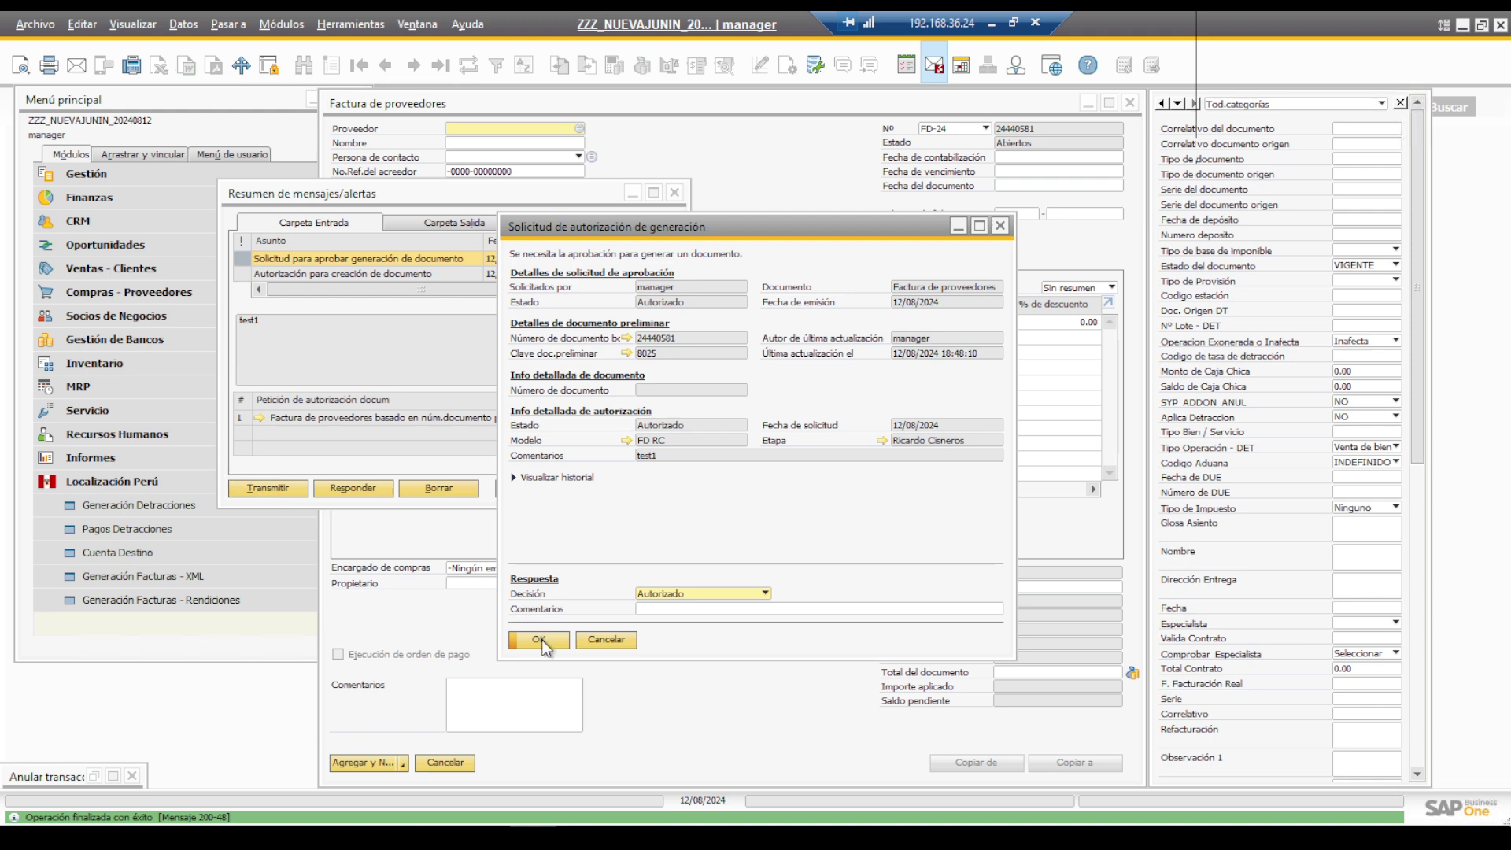
click(542, 641)
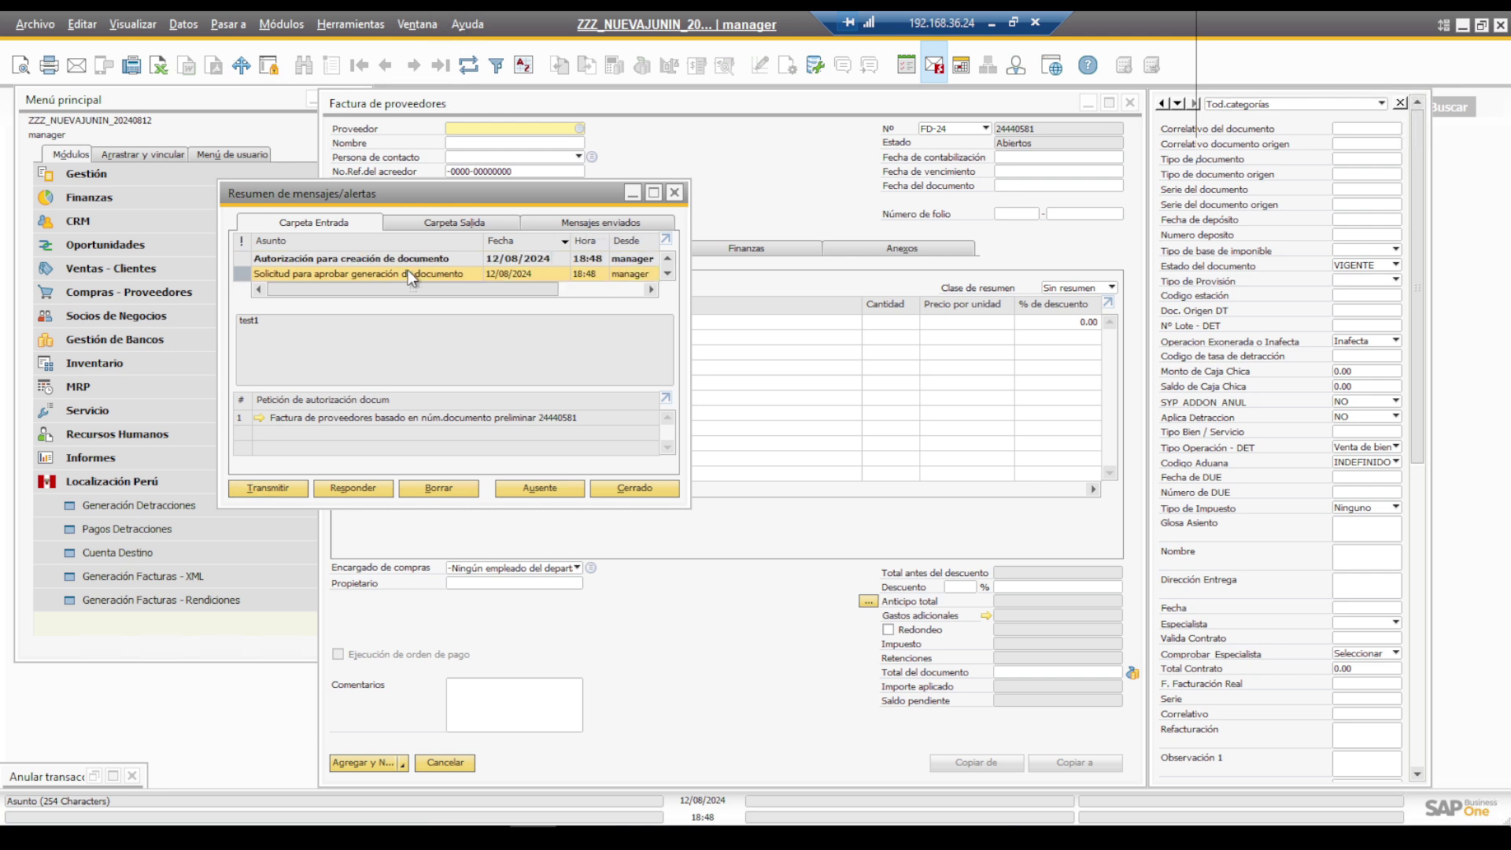
Step: Open the authorized draft from its creation authorization message and add it as a final supplier invoice
click(394, 256)
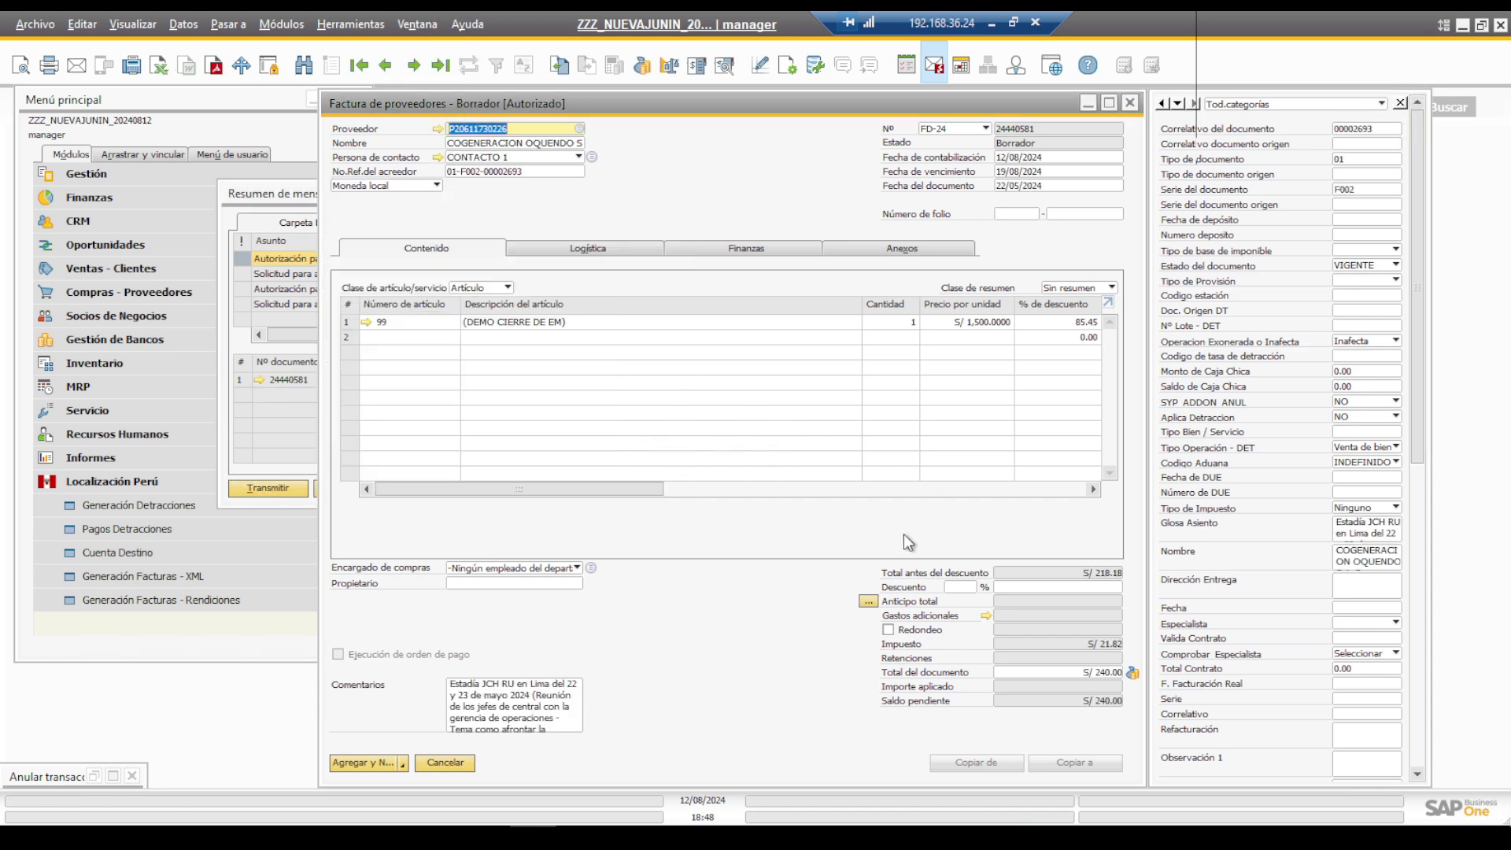
click(362, 762)
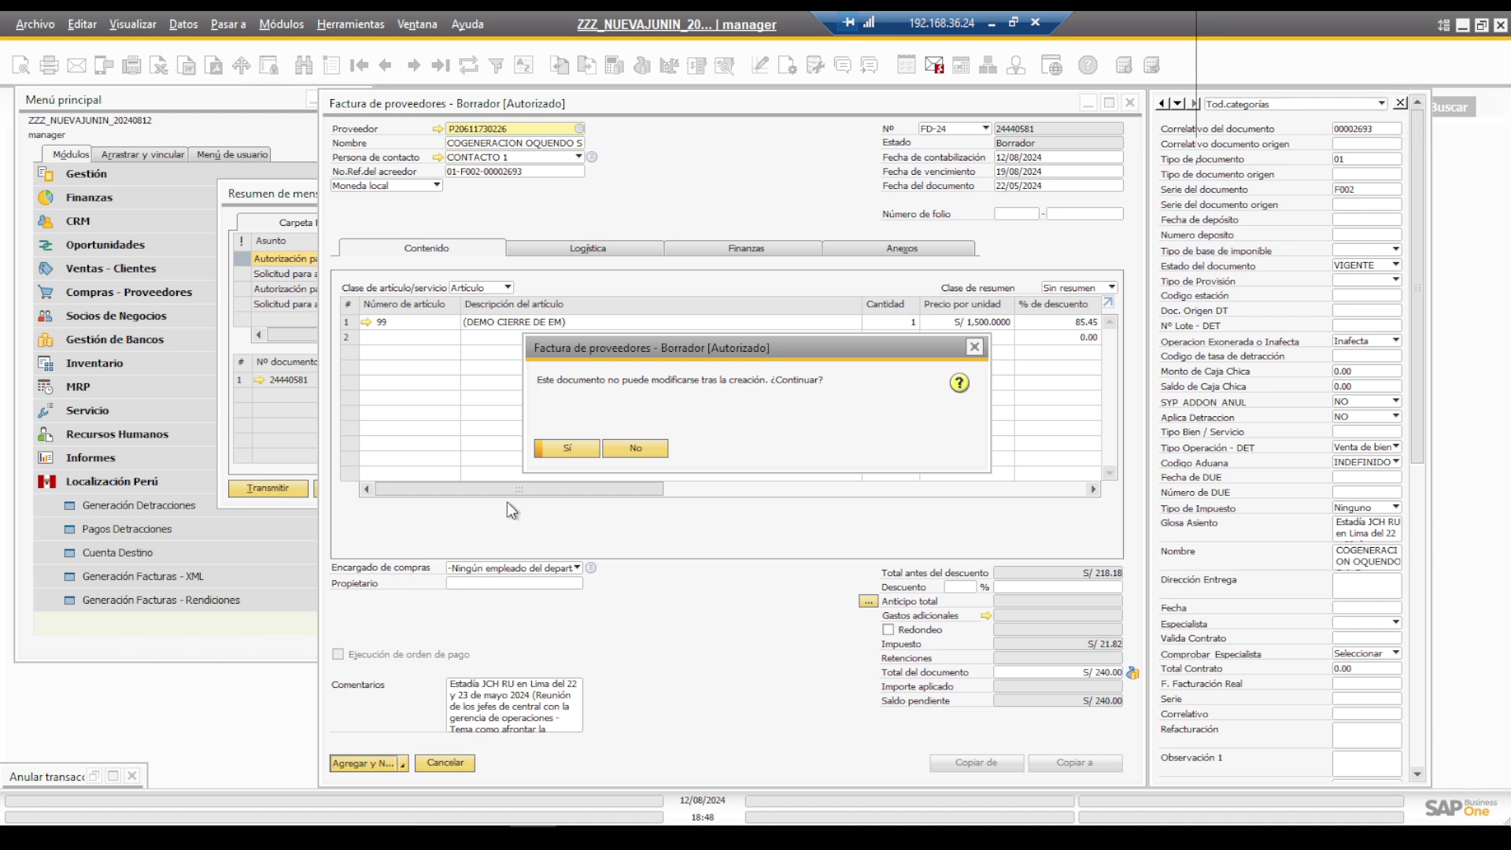
click(562, 454)
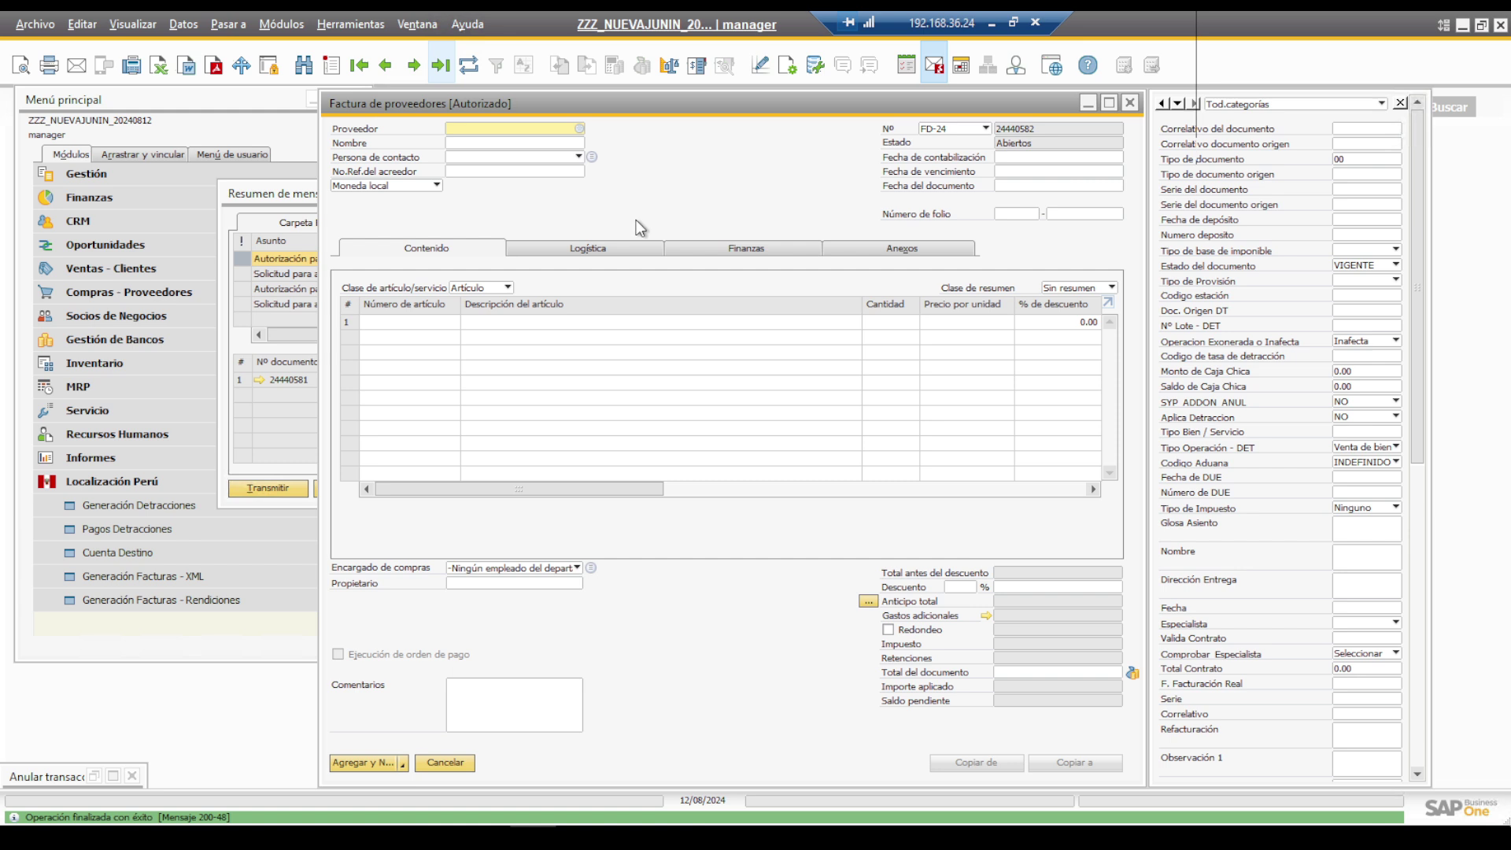
Step: Display the last supplier invoice to check it, and close the invoice and draft report windows back to Carga de Rendiciones
key(ctrl+Page_Down)
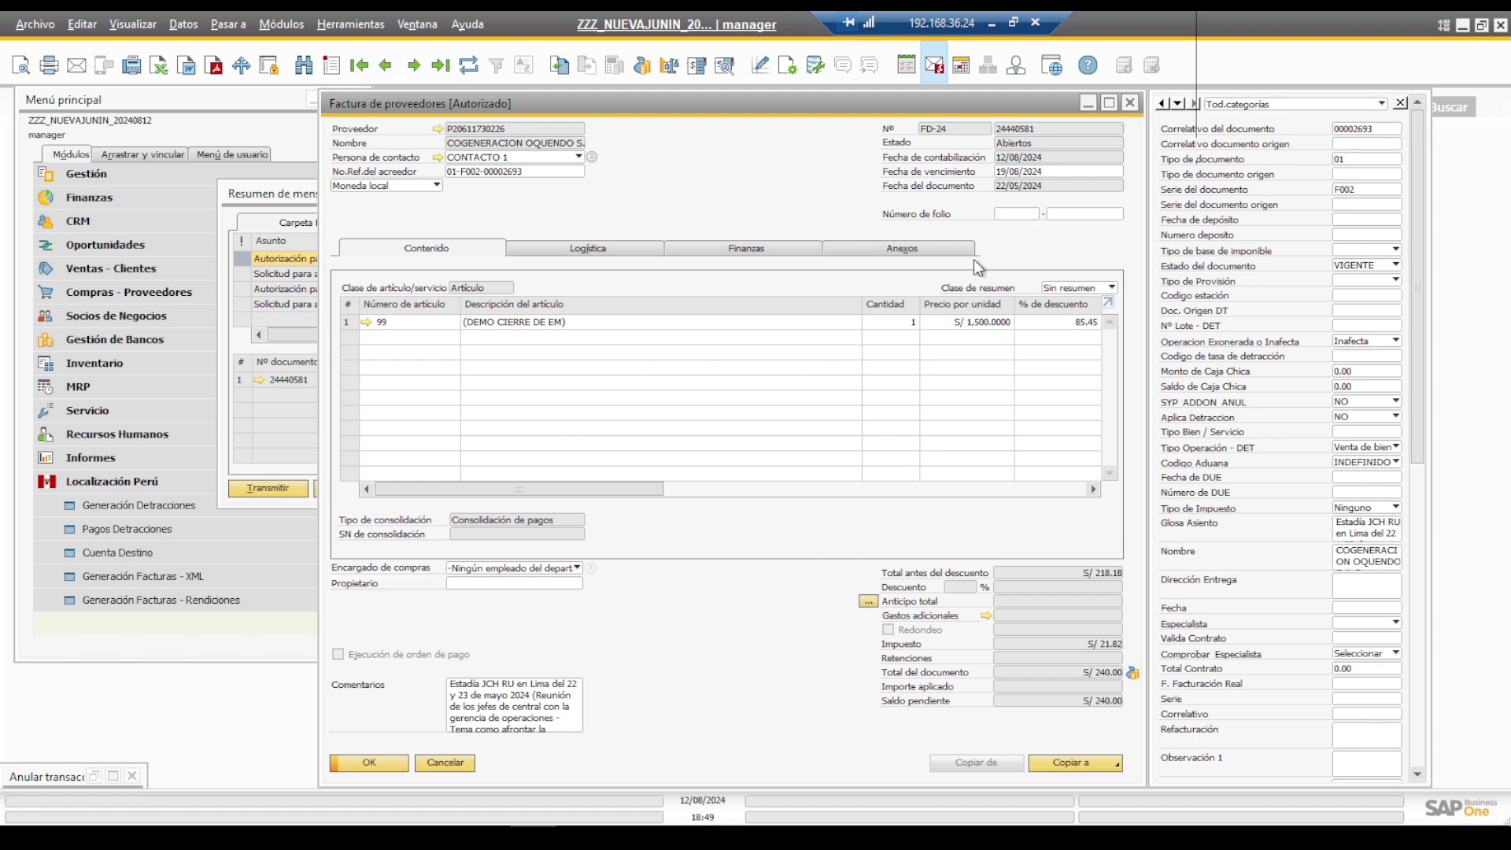
click(1131, 103)
click(1057, 116)
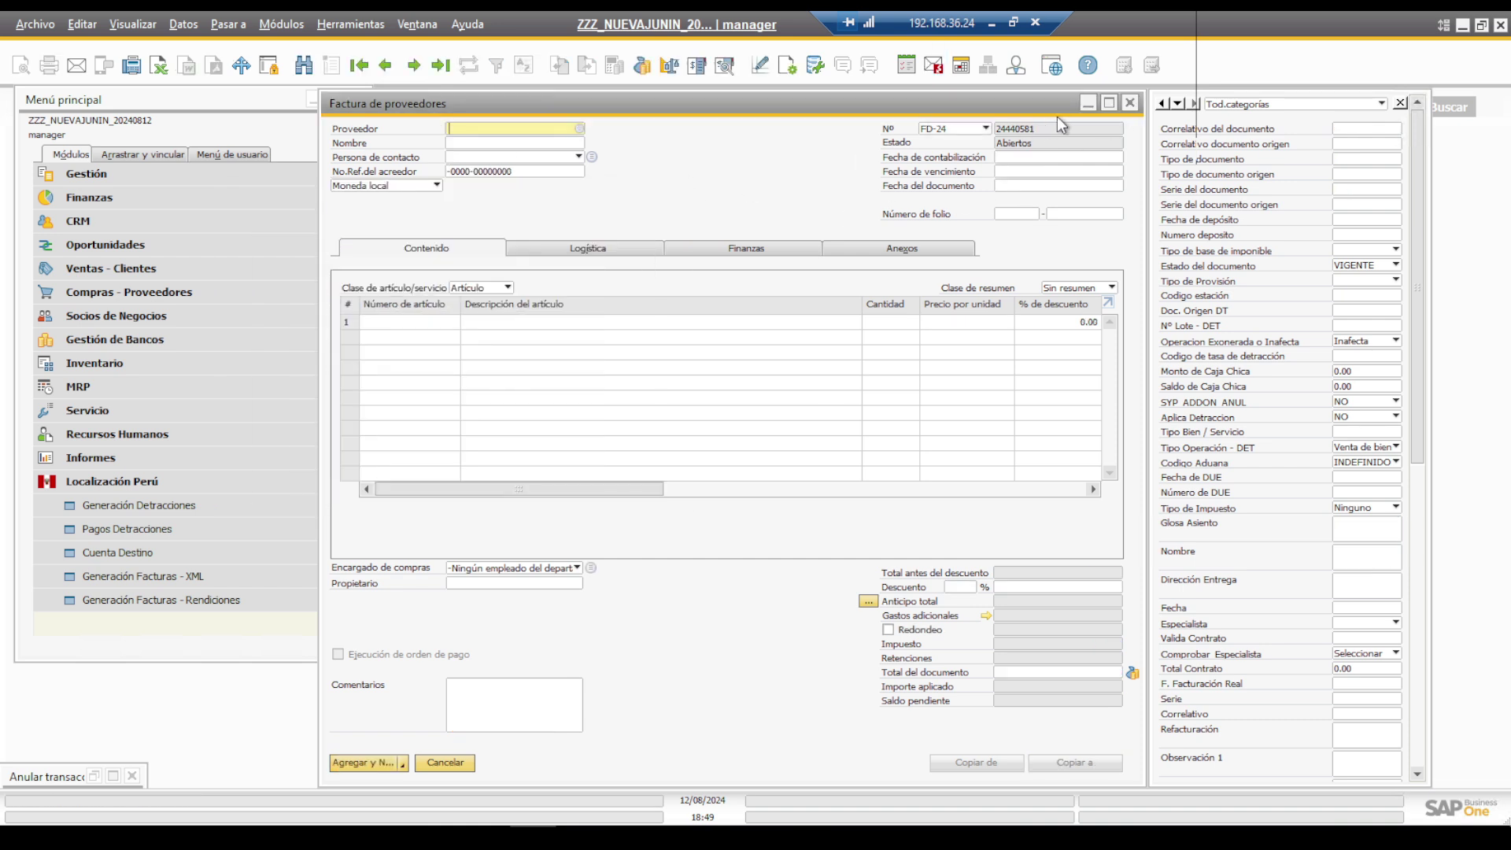
click(1129, 104)
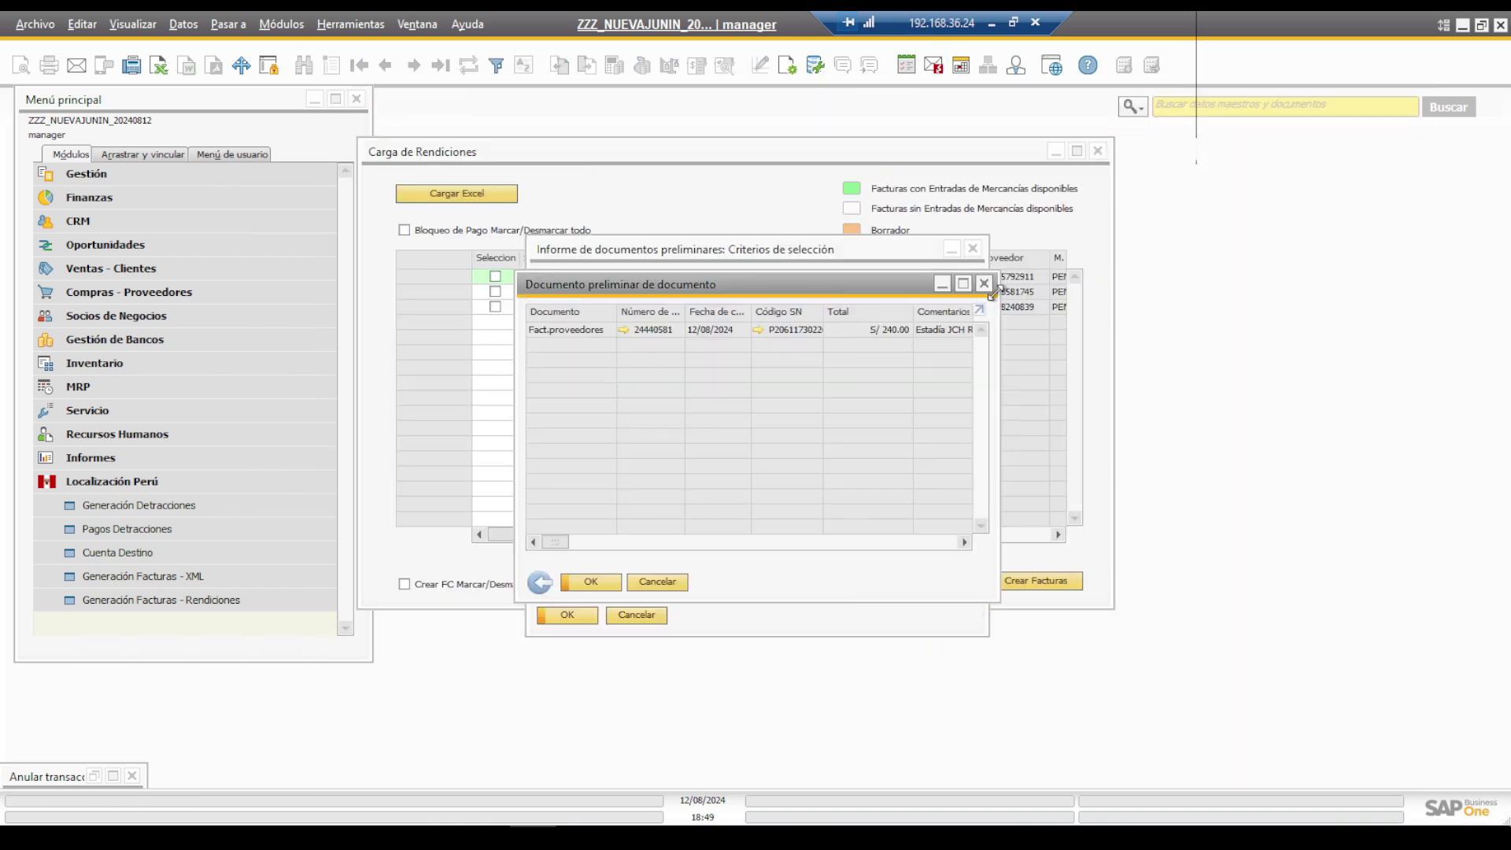
click(985, 283)
click(974, 249)
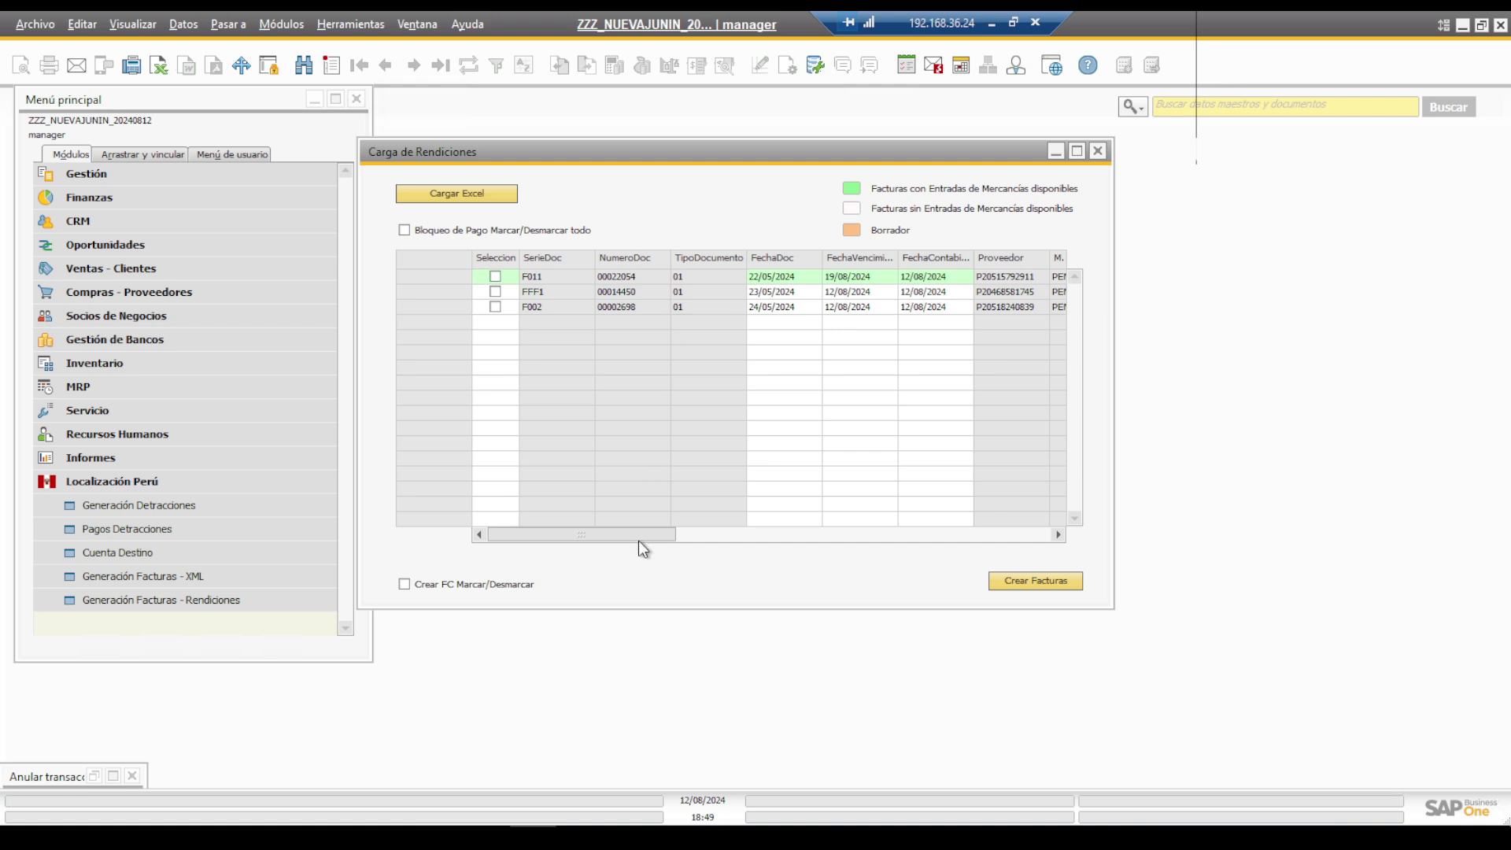
Step: Check the remaining rows' columns, mark all three invoices with Crear FC Marcar/Desmarcar, and create them
drag(646, 541, 552, 542)
mouse_move(536, 530)
mouse_down()
mouse_move(560, 536)
mouse_move(530, 535)
mouse_up()
click(1013, 582)
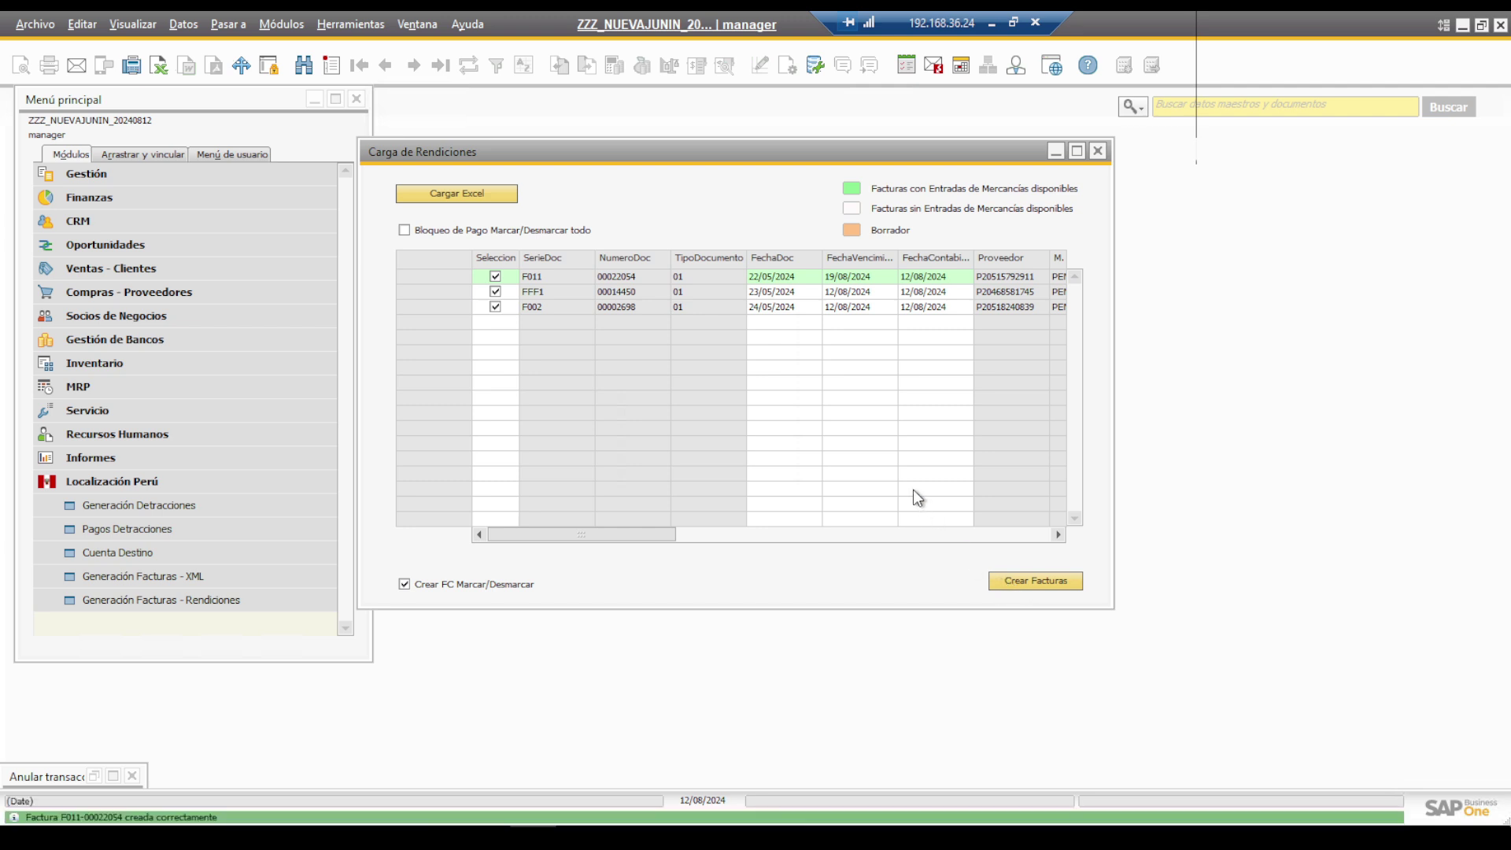